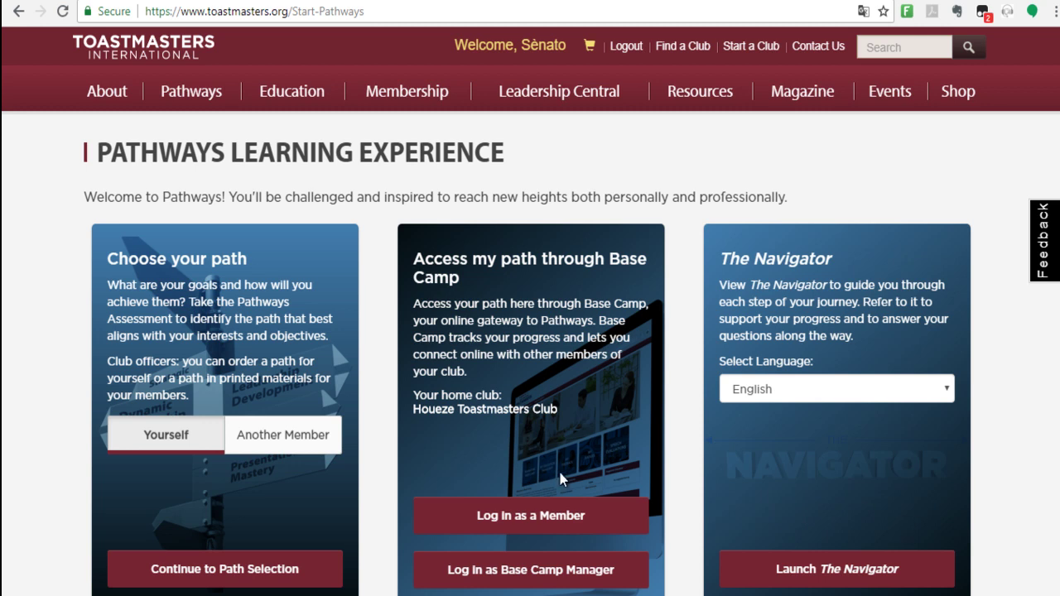
- Log in to Base Camp as a member and open the My Feedback page
click(534, 515)
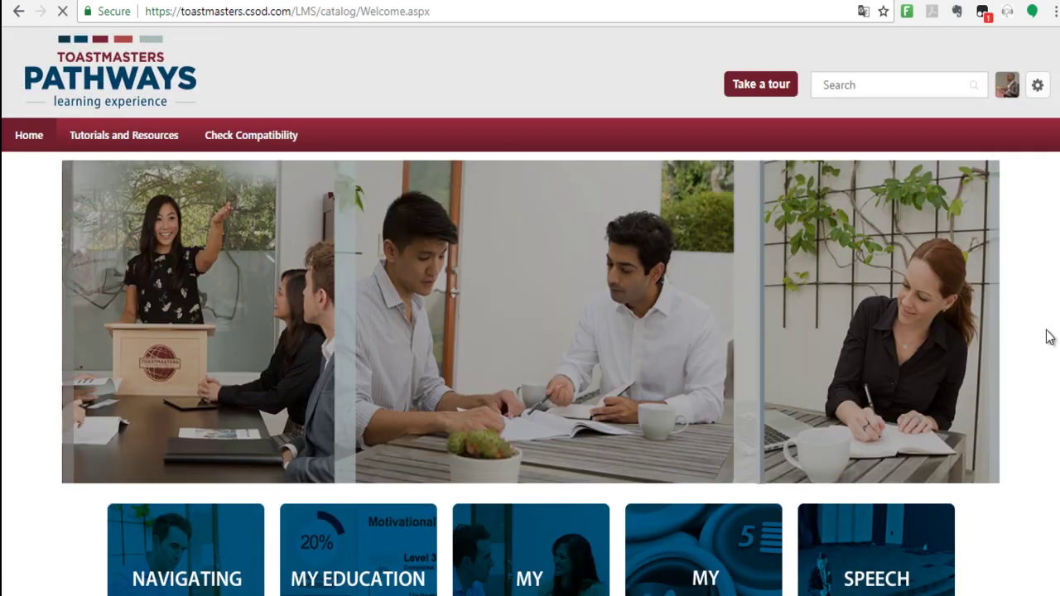
scroll(685, 412, down, 2)
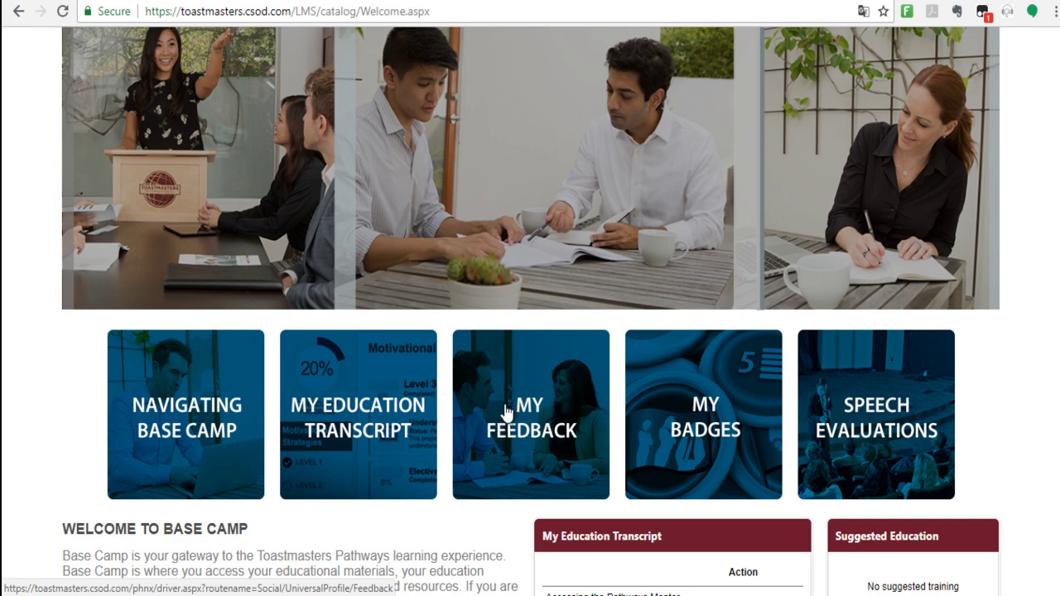
click(507, 411)
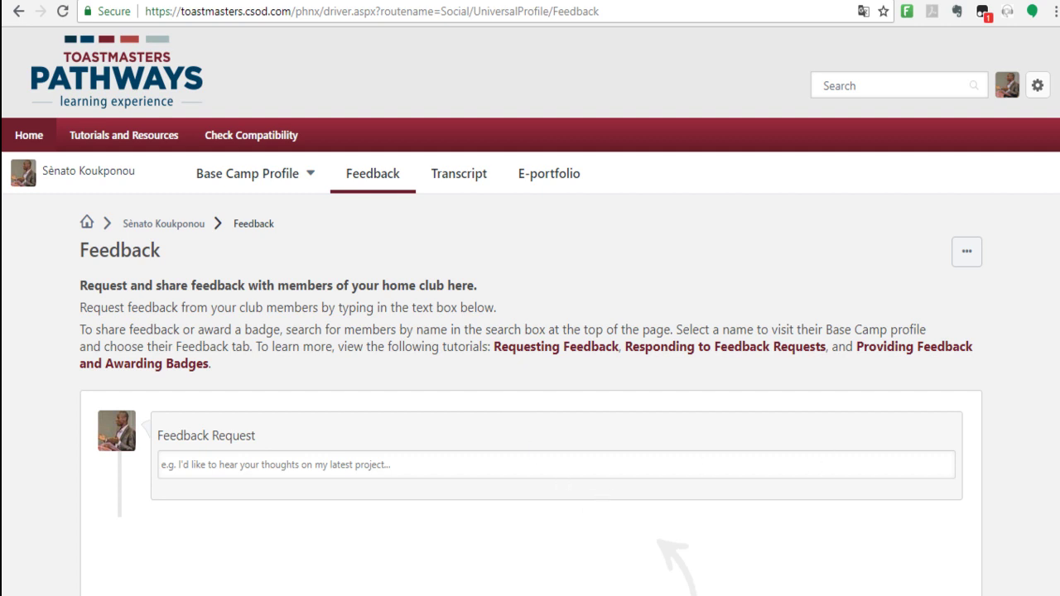
- Write the feedback request message "Bonjour cher collègue. J'aimerais avoir ton opinion ou tes commentaires sur ma prestation d'hier."
scroll(814, 466, down, 1)
scroll(530, 331, down, 2)
scroll(812, 455, down, 1)
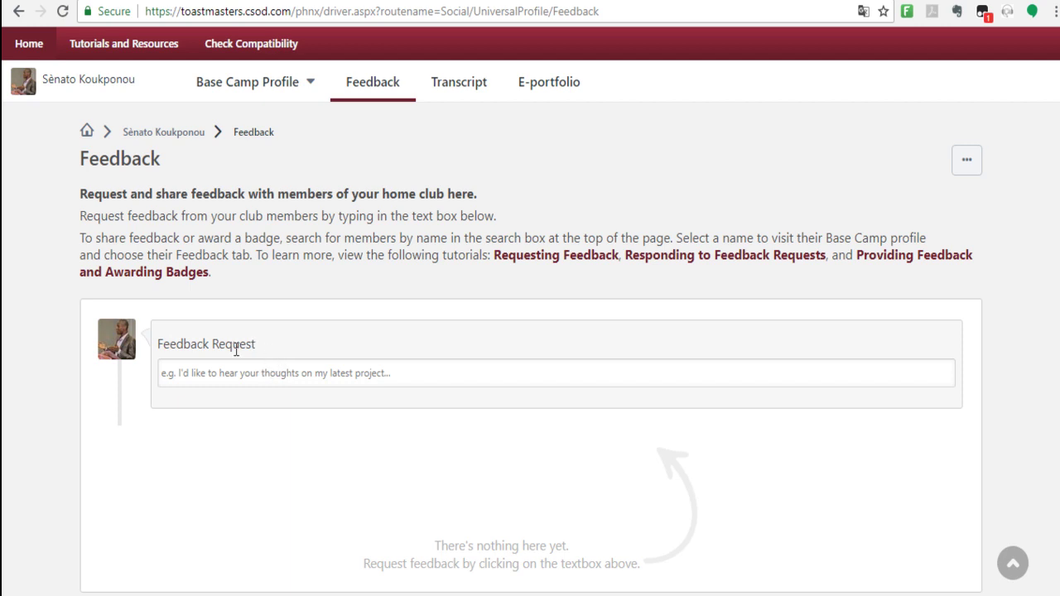
click(272, 375)
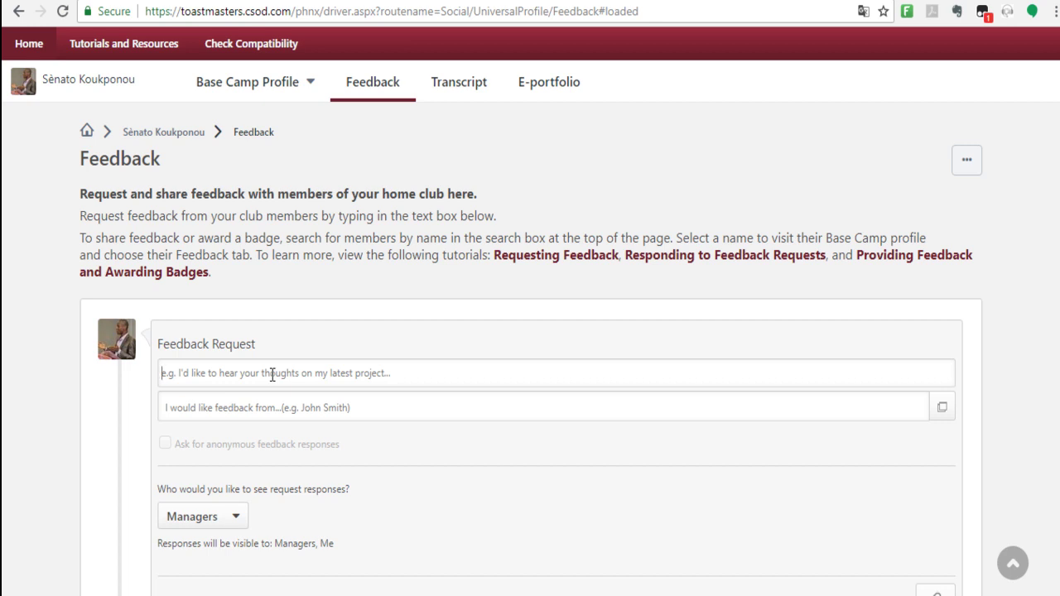
text(Bo)
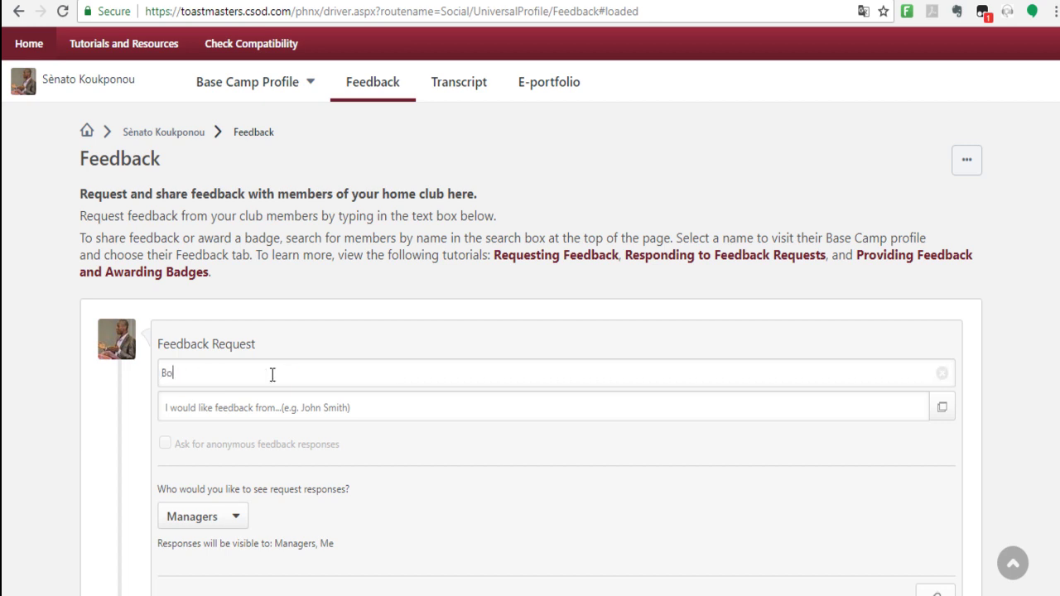
text(njour cher collègue. )
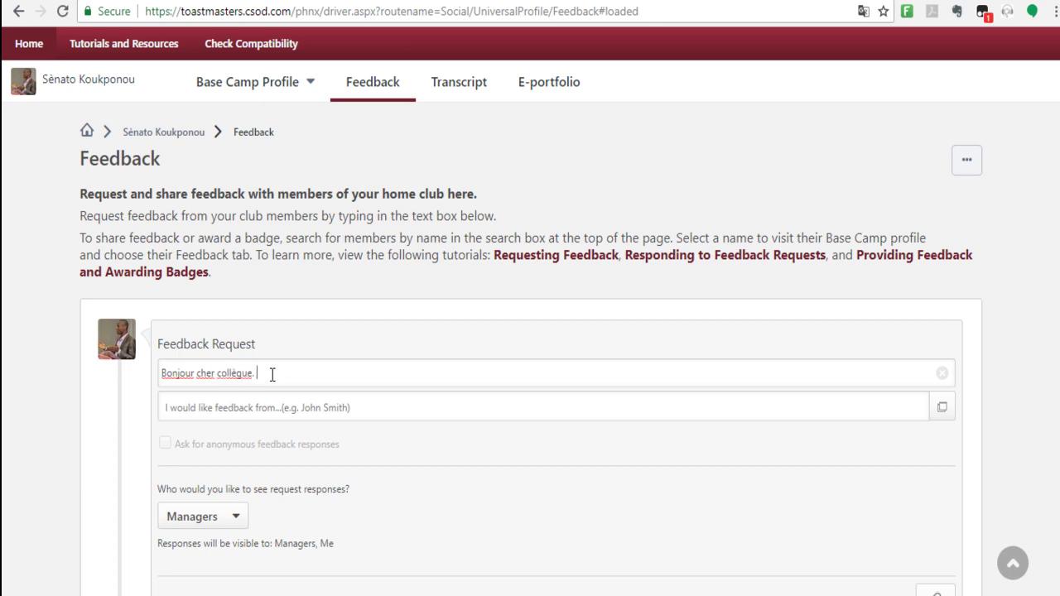
text(Jaimerais avoir ton opinion ou bte)
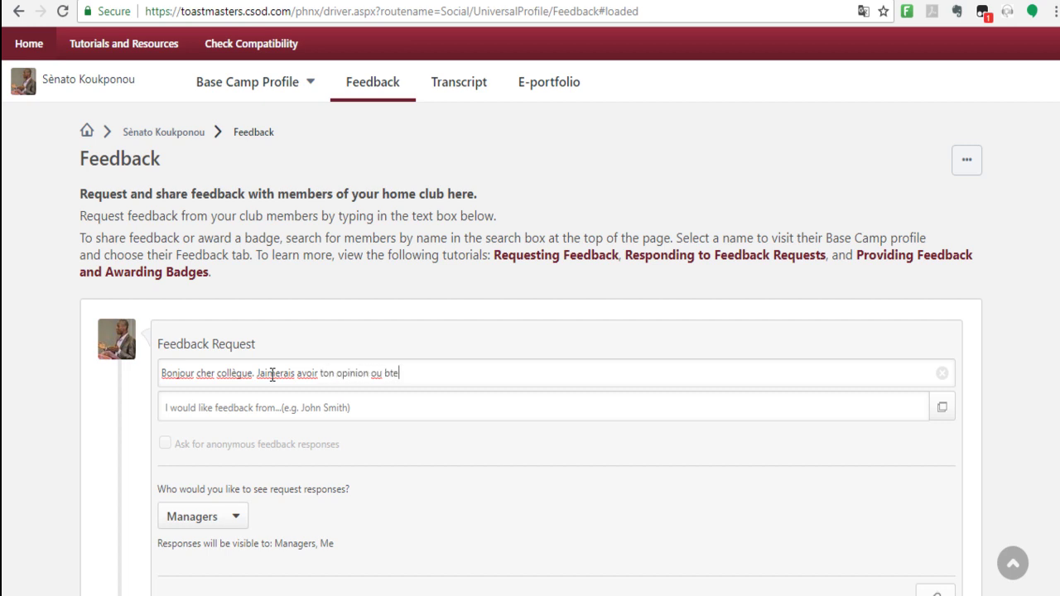
text(s commentaires sur )
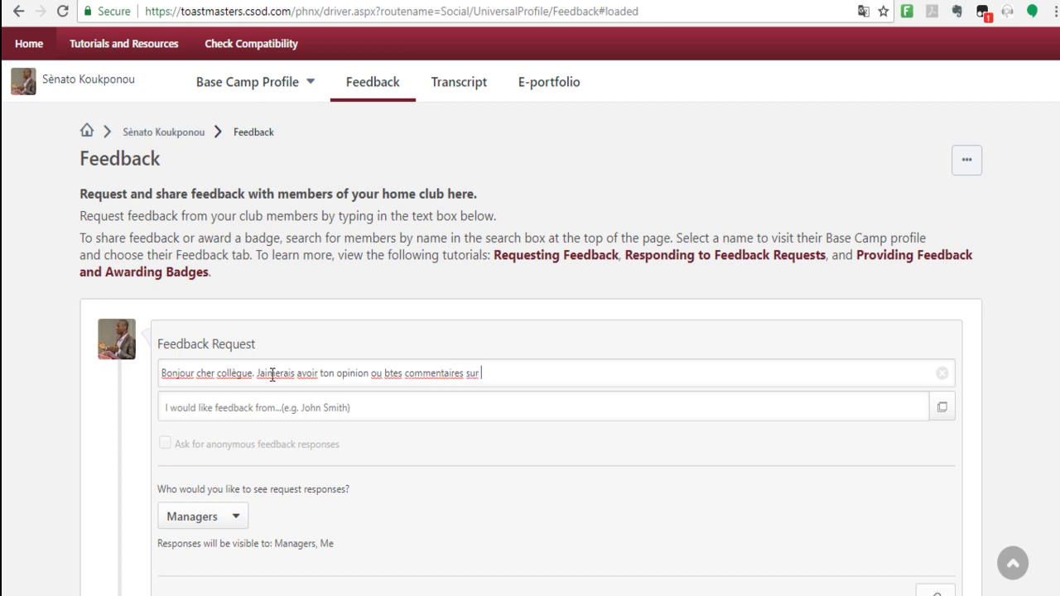
text(ma prestation d'hier.)
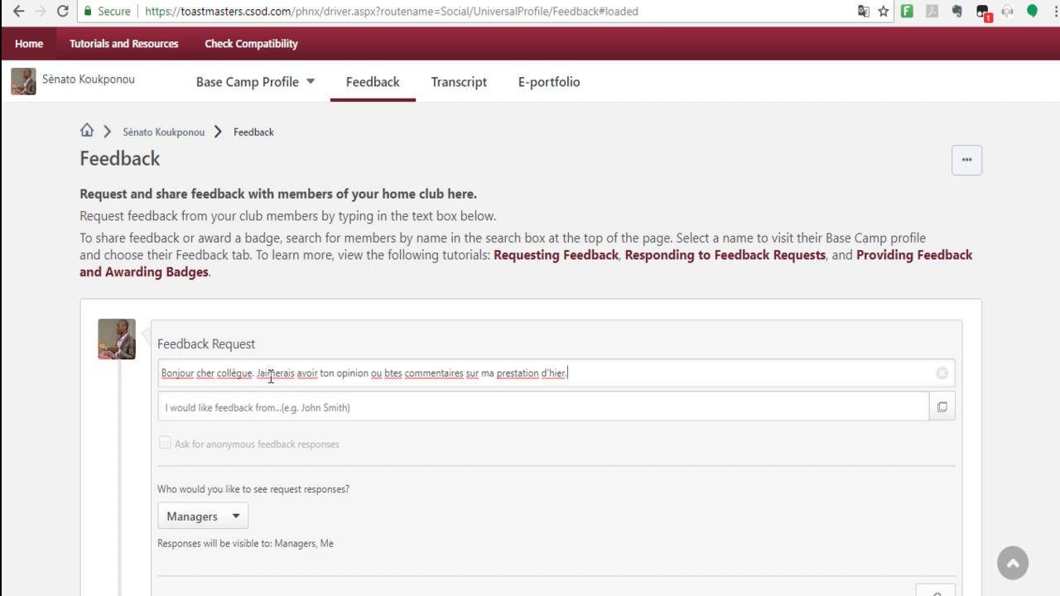
click(261, 373)
text(')
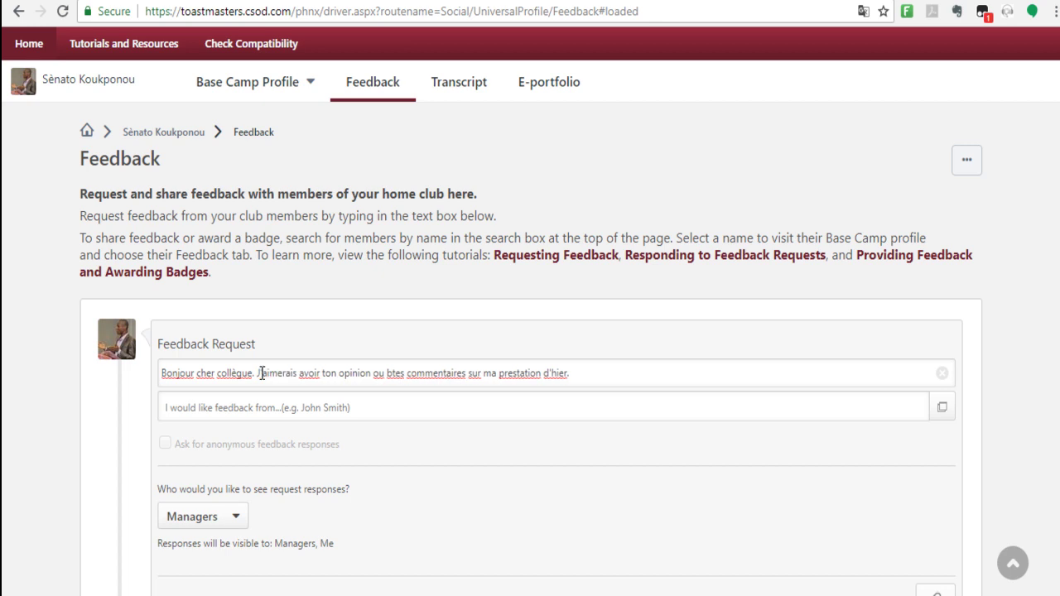
click(393, 373)
key(BackSpace)
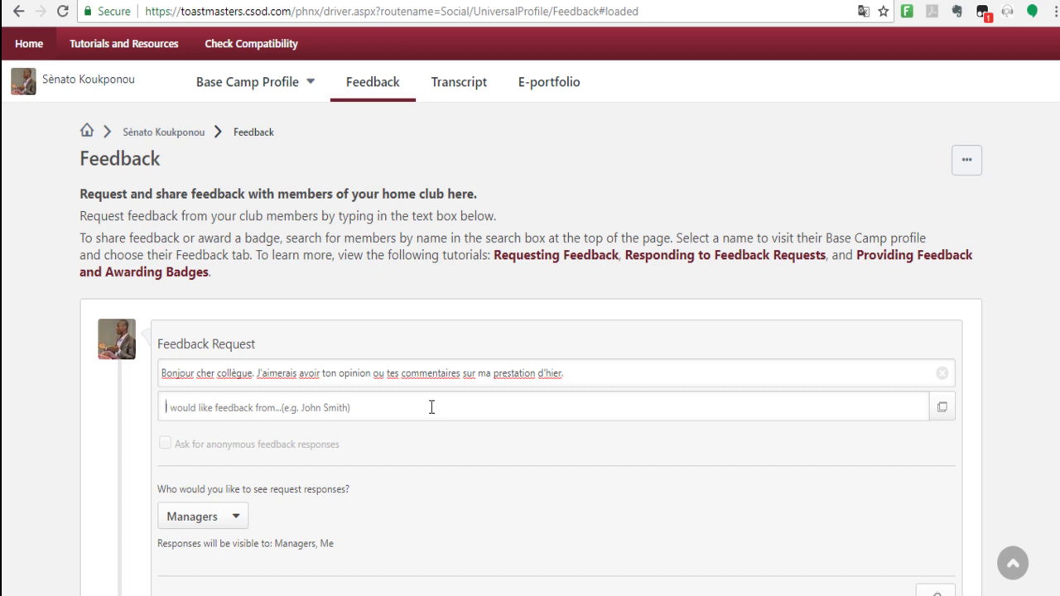
- Add three club members by name as feedback recipients, the third being the Club VP Public Relations
text(jeann)
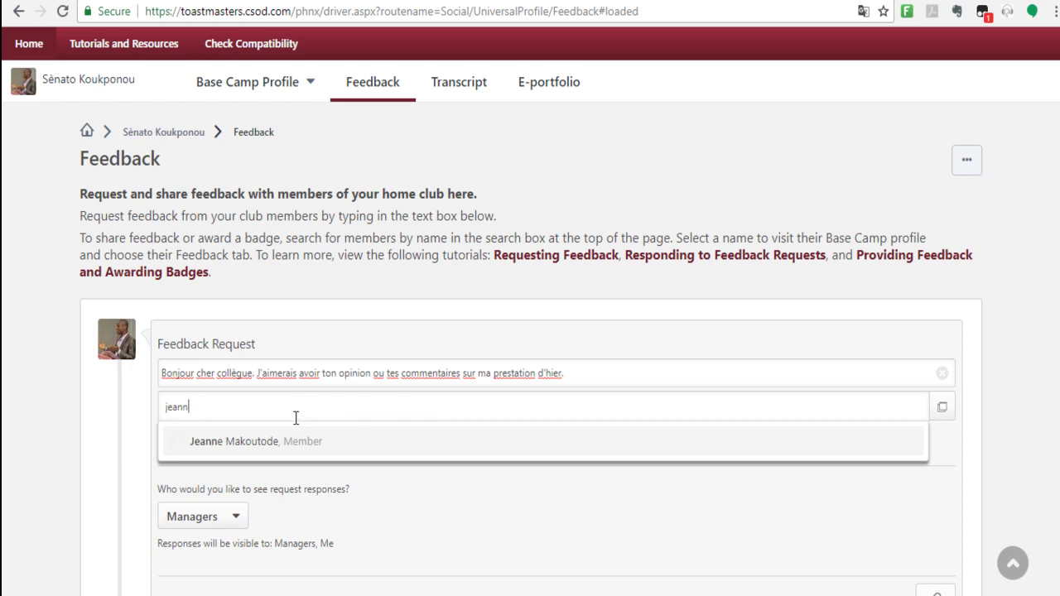
click(242, 451)
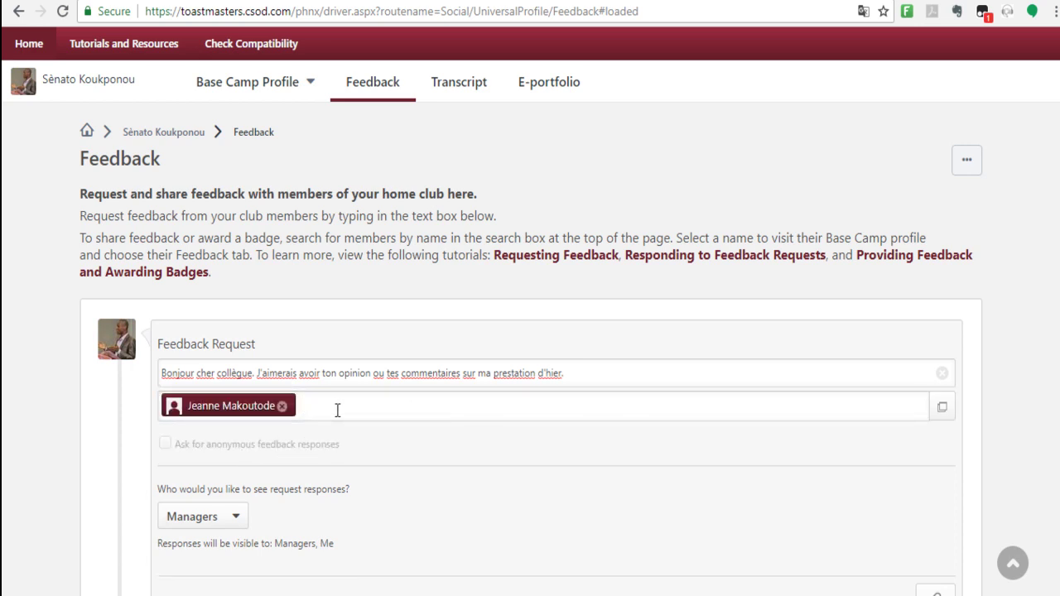
text(Espe)
text(ra)
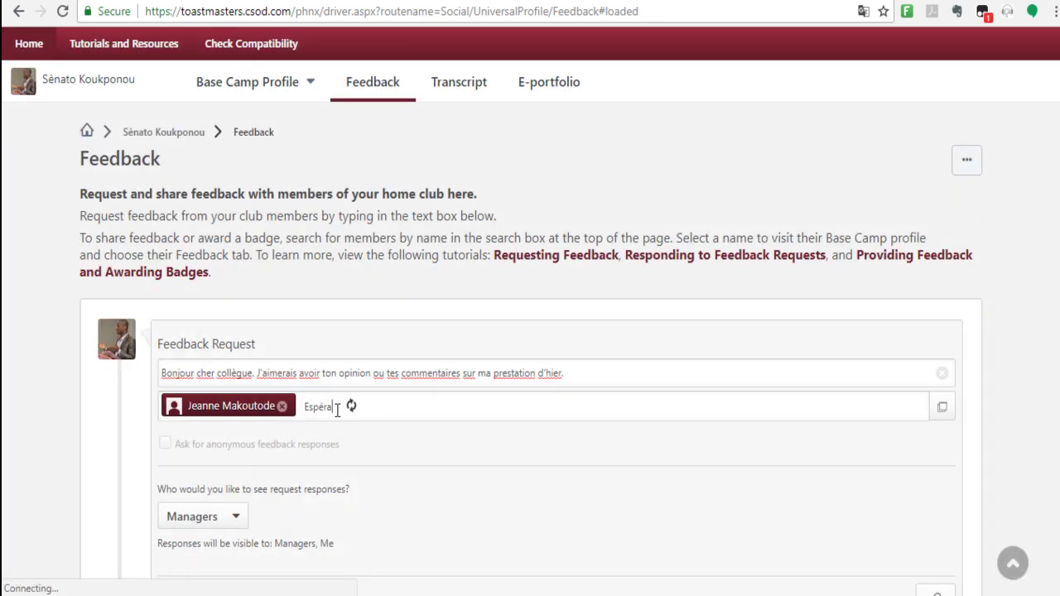
click(330, 442)
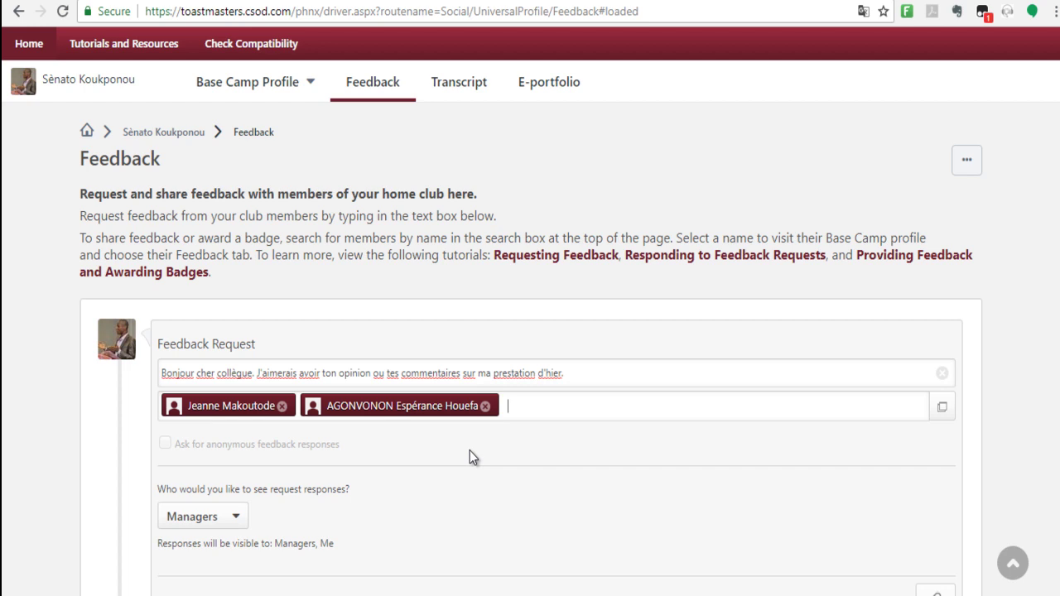
text(vivie)
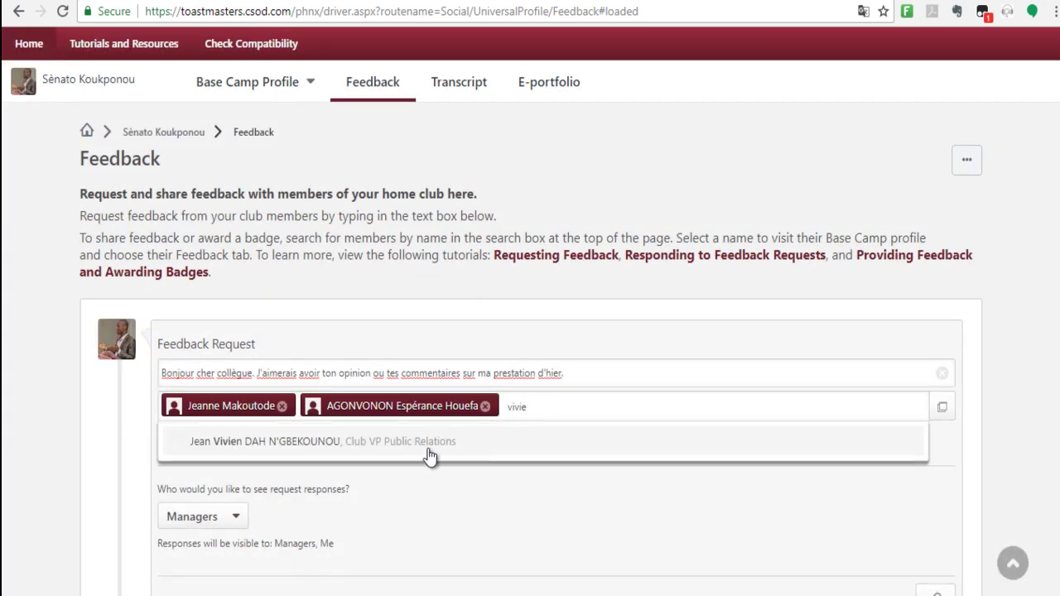
click(429, 455)
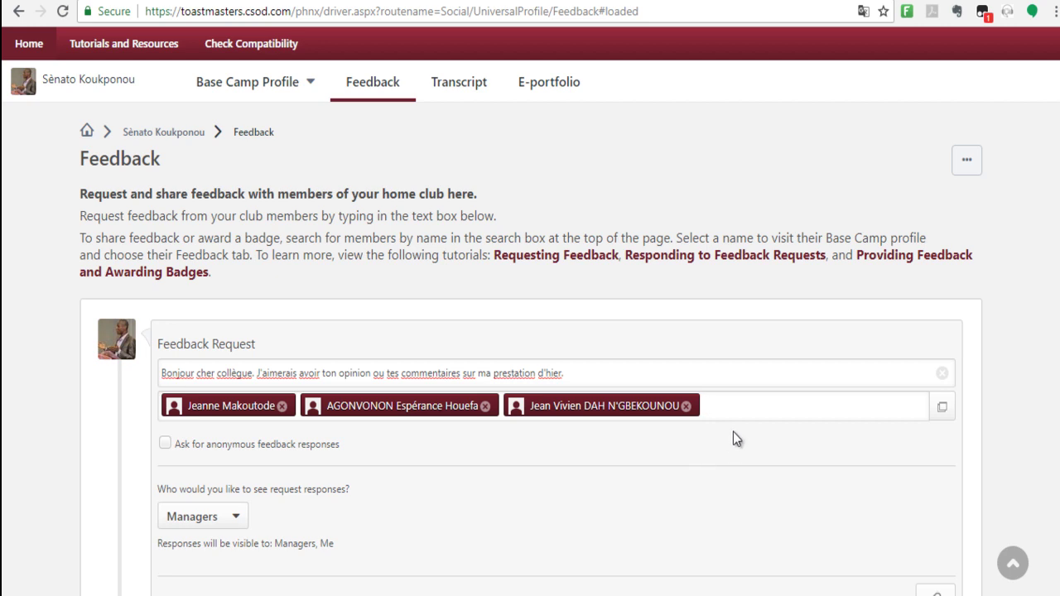
- Search the users available as recipients for "Houeze" and look through all the result pages
click(942, 410)
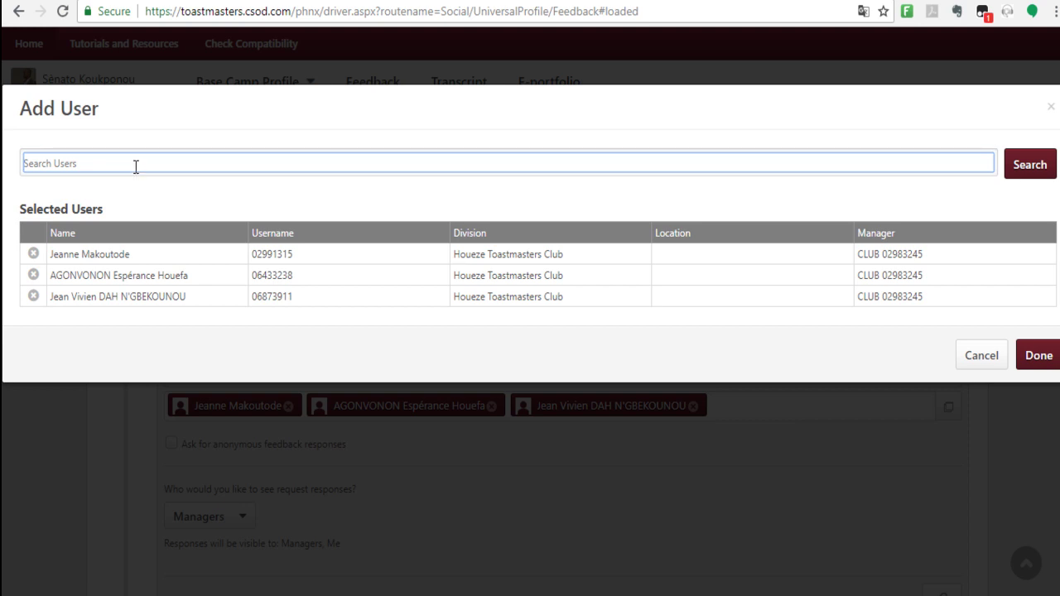
text(Houeze)
click(1049, 163)
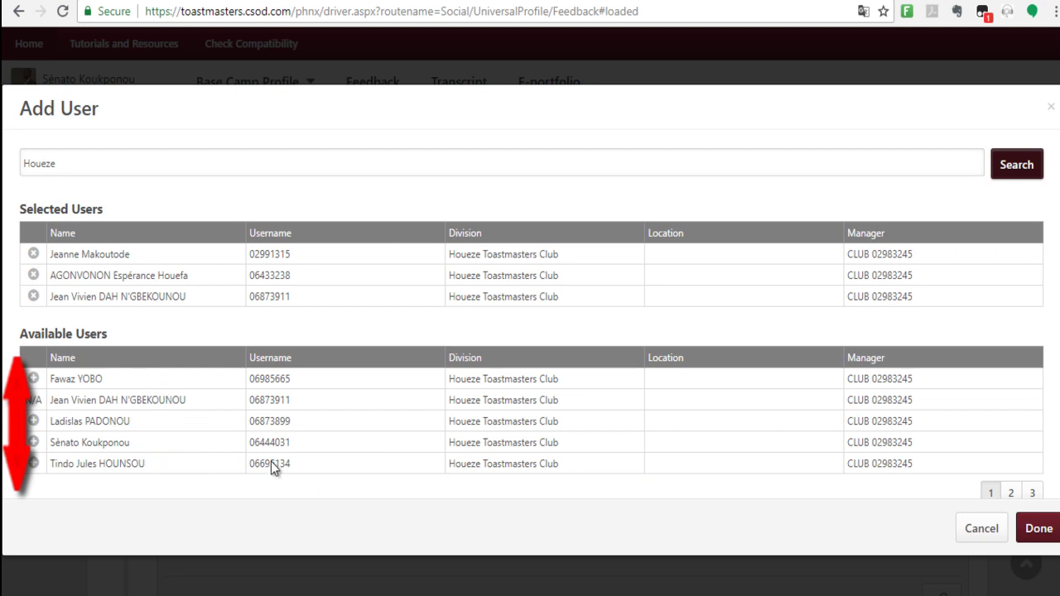
click(1012, 494)
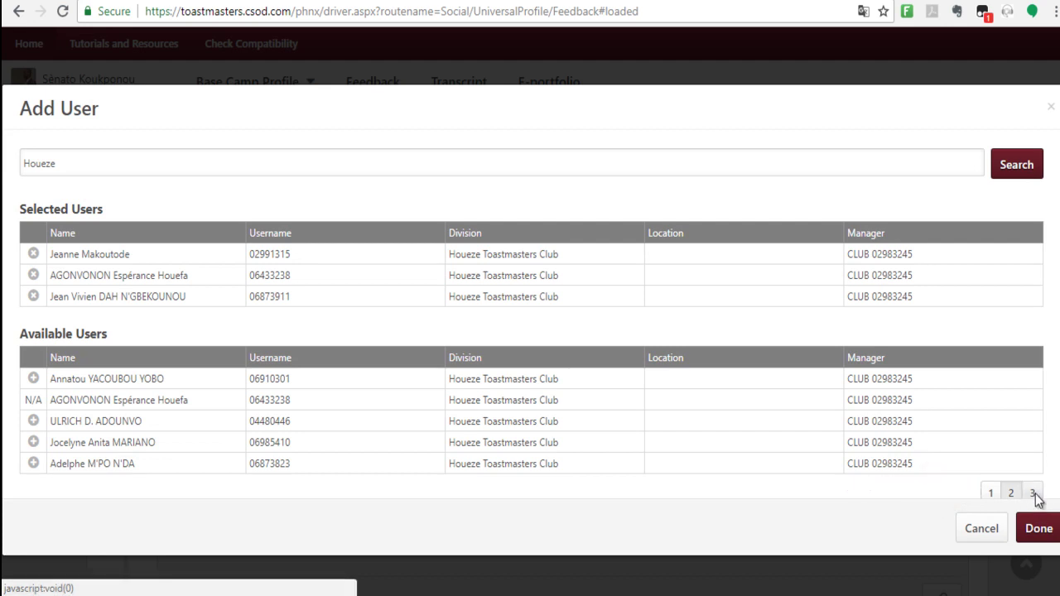
click(1033, 494)
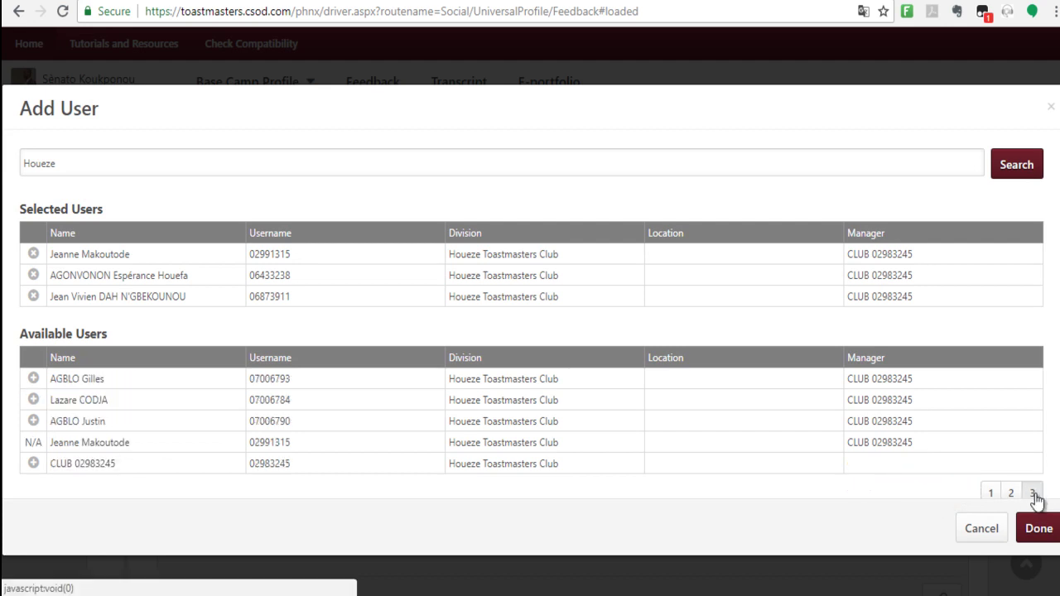
click(991, 493)
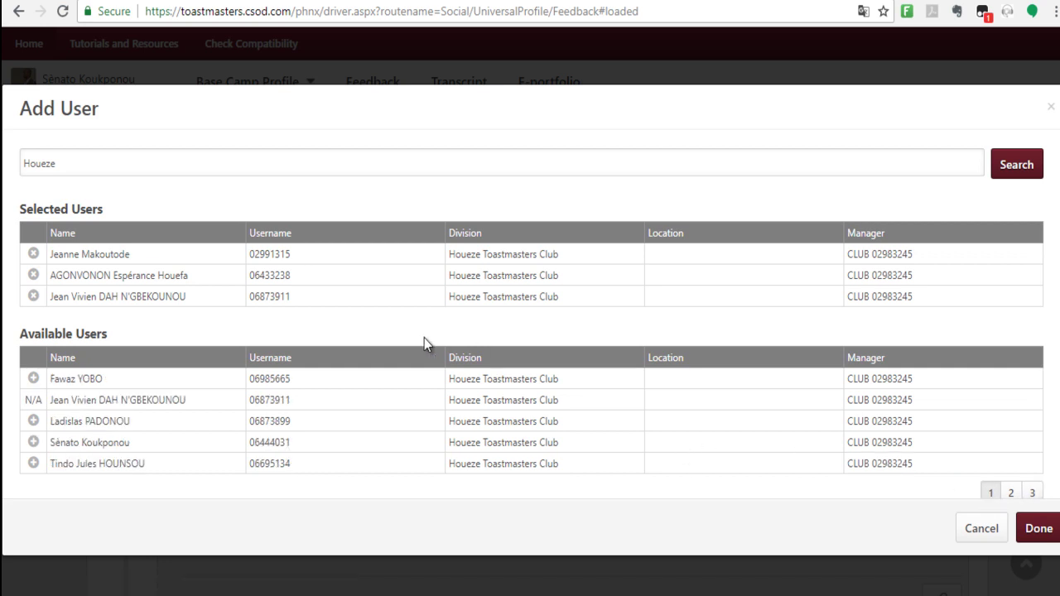
- Add the third and fifth users of the first results page and the first user of the second page as recipients, and confirm the selection
click(34, 421)
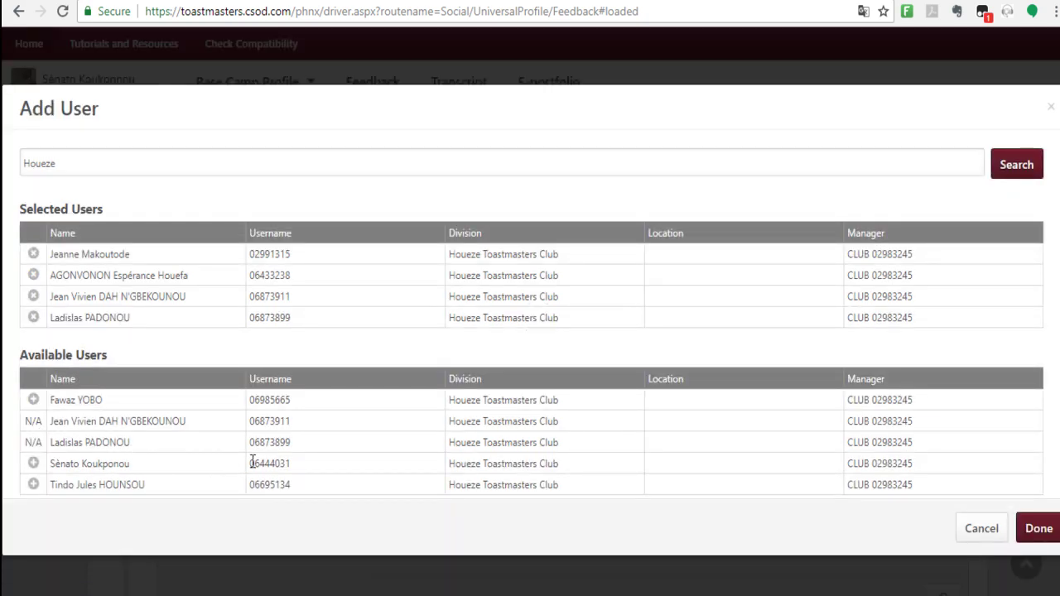
click(34, 485)
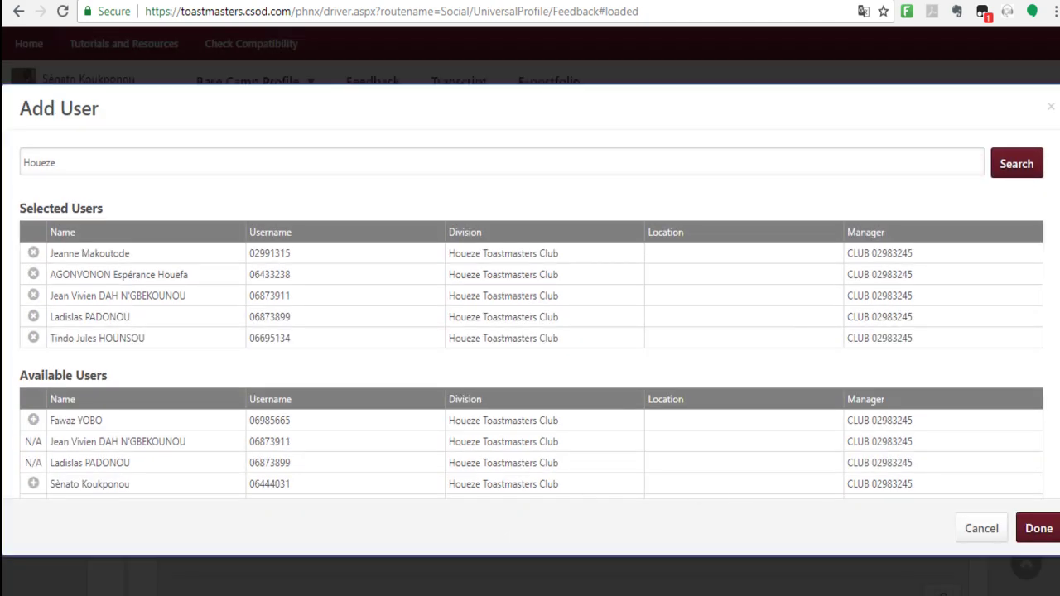
scroll(963, 458, down, 2)
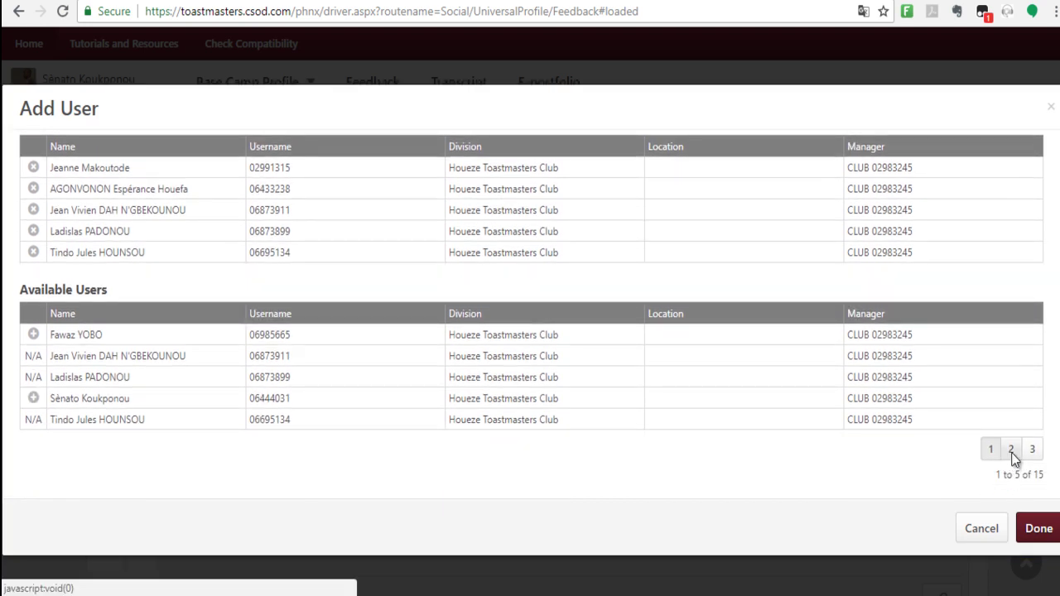
click(1011, 451)
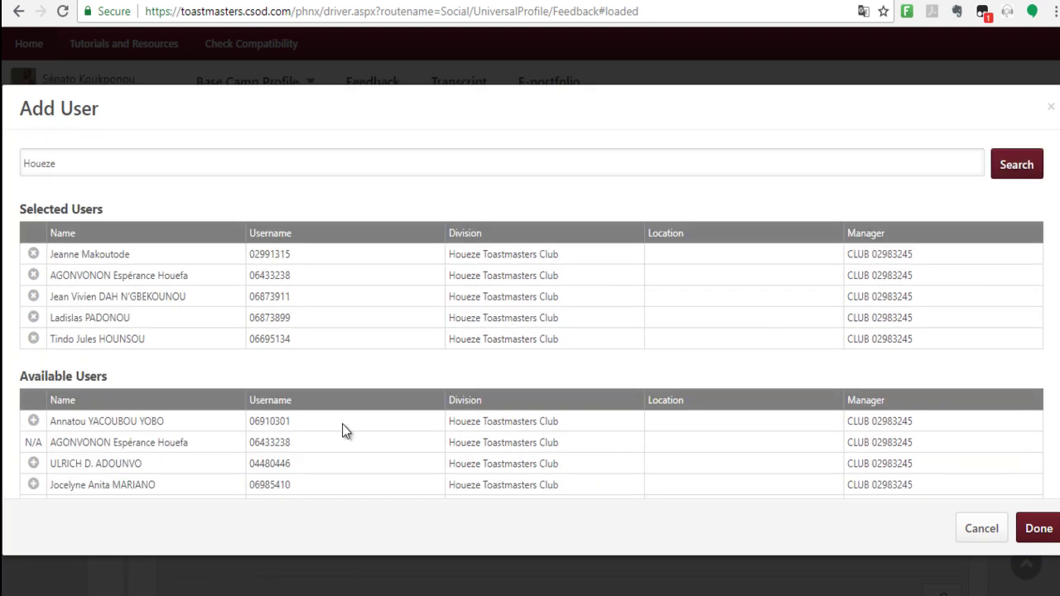
click(34, 422)
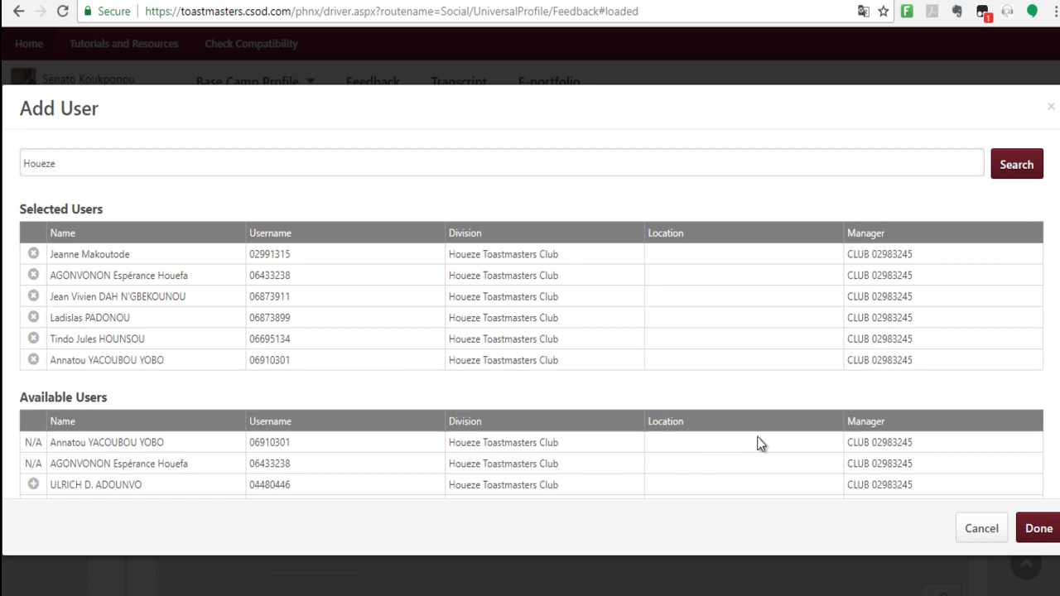
scroll(1000, 327, down, 1)
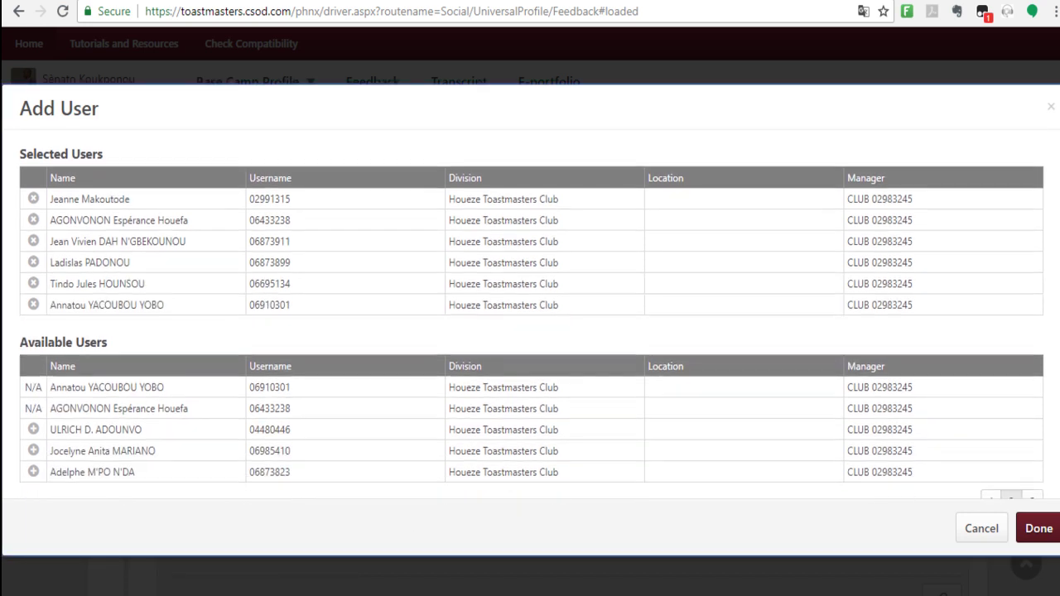
scroll(532, 315, up, 1)
scroll(646, 326, up, 1)
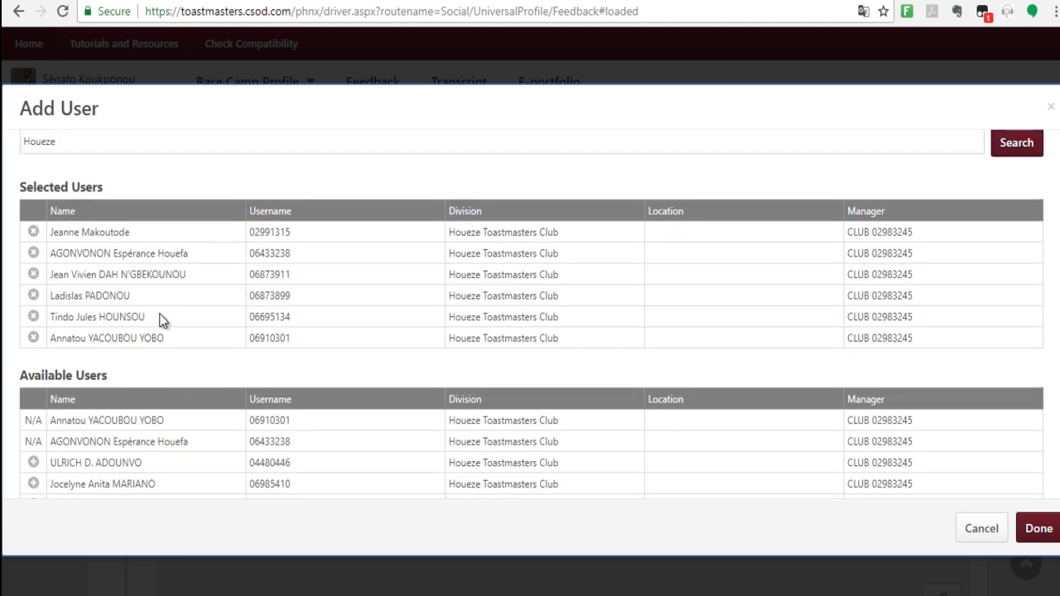
click(1039, 530)
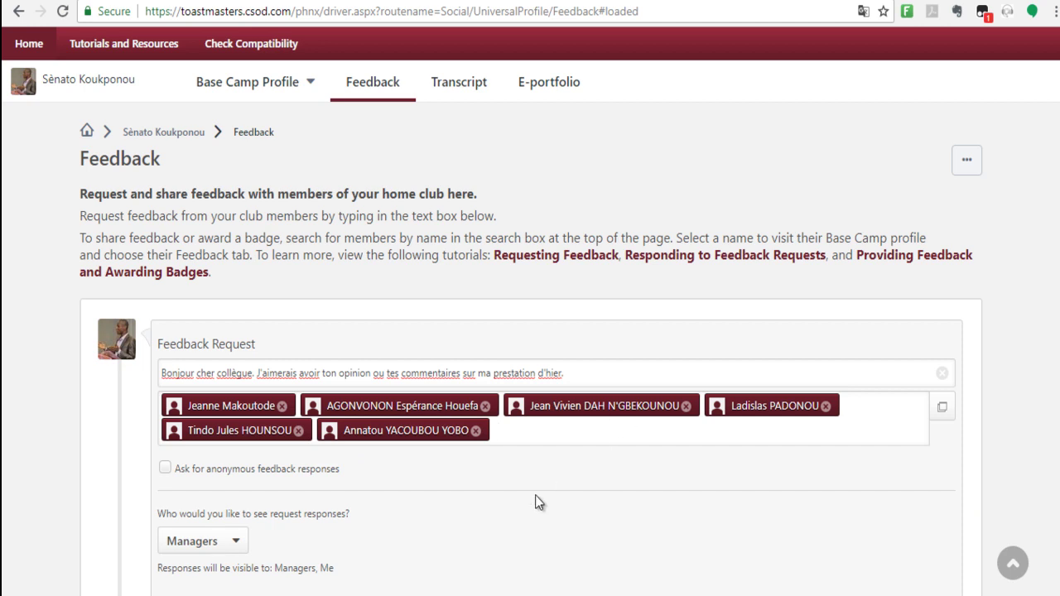
- Ask for anonymous feedback responses and restrict the visibility of the responses to Only me
scroll(415, 502, down, 1)
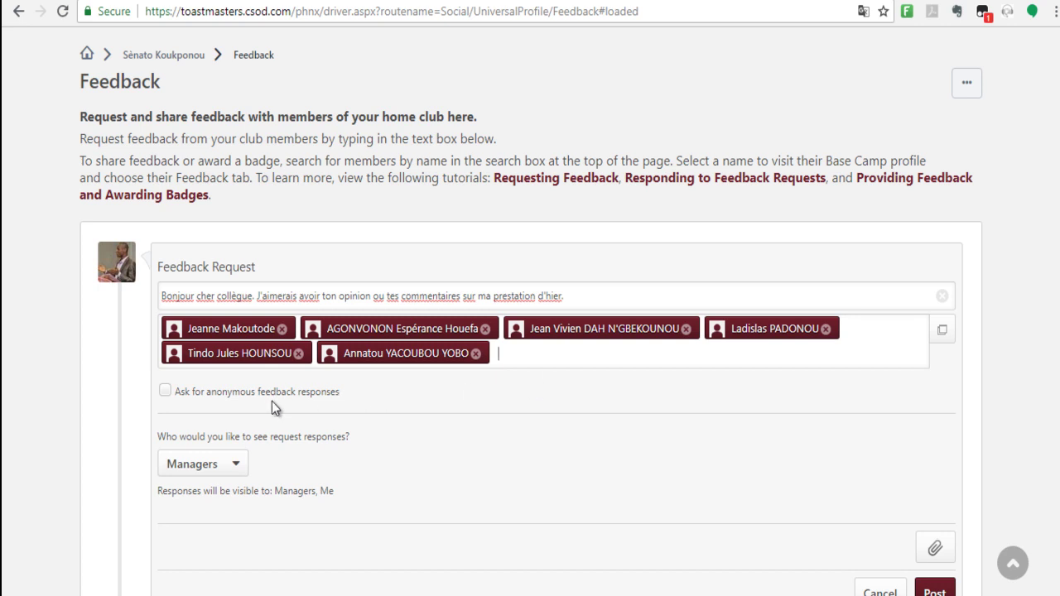
click(166, 392)
scroll(960, 434, down, 2)
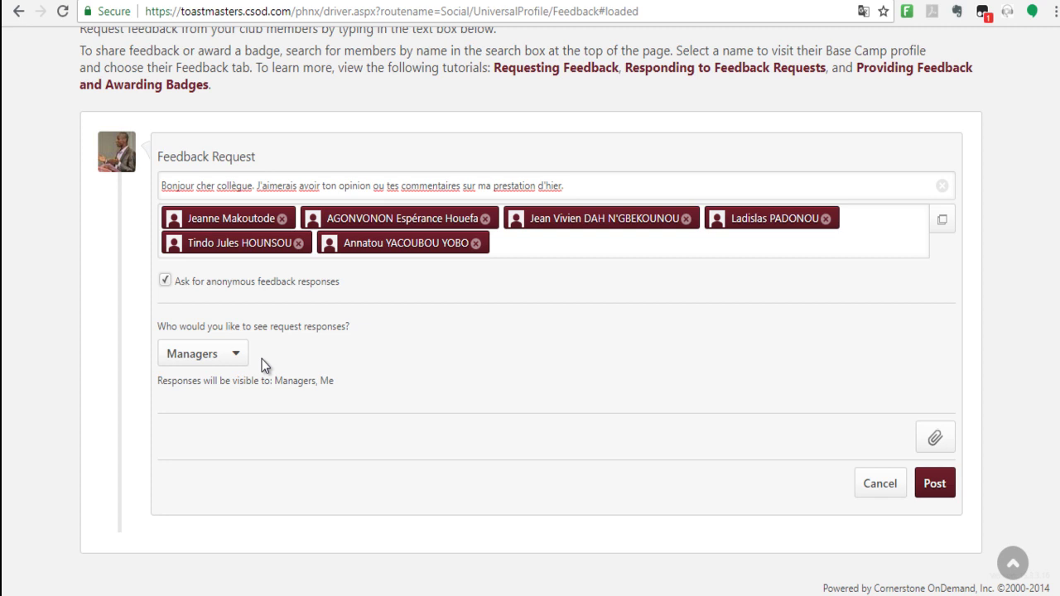
click(240, 354)
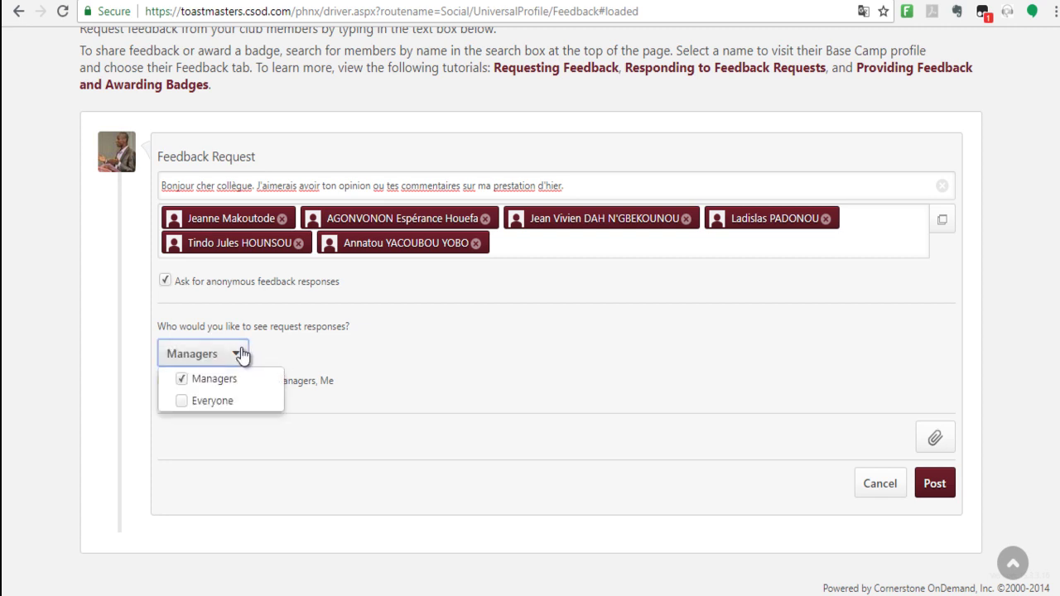
click(183, 379)
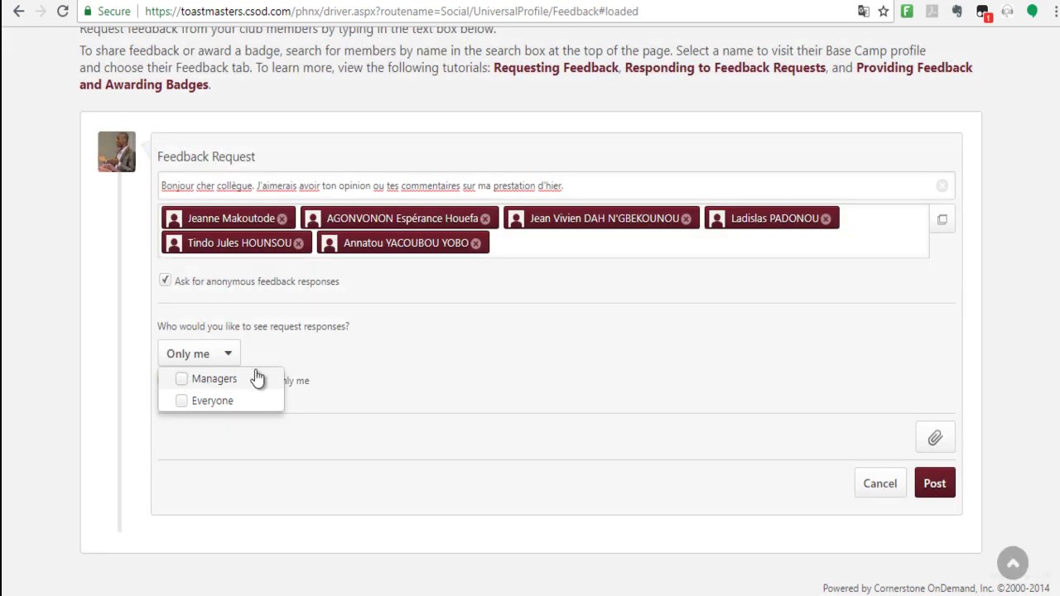
- Make the feedback request responses visible to Managers
click(361, 363)
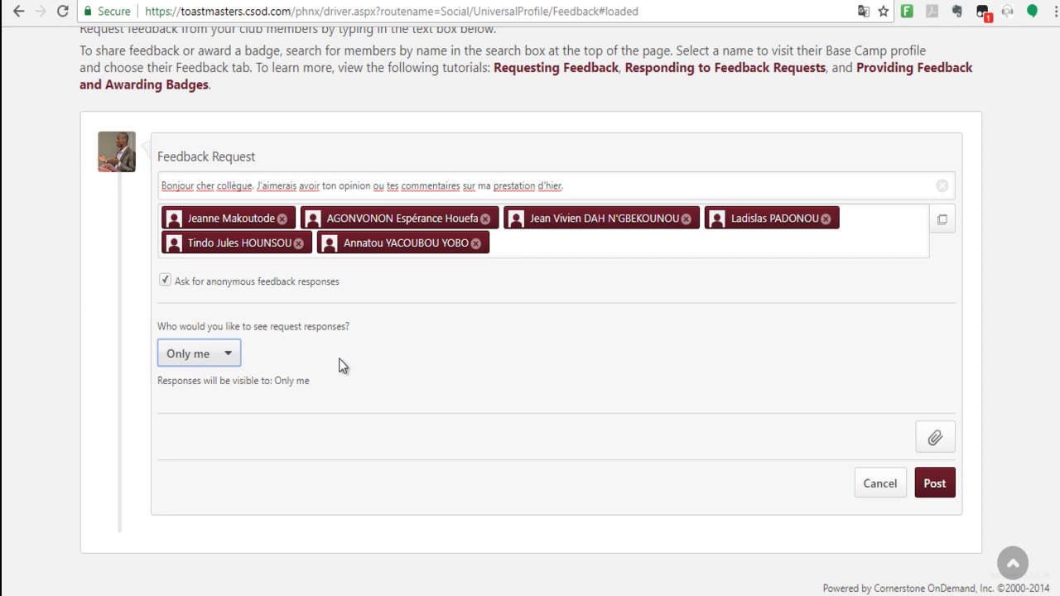
click(232, 358)
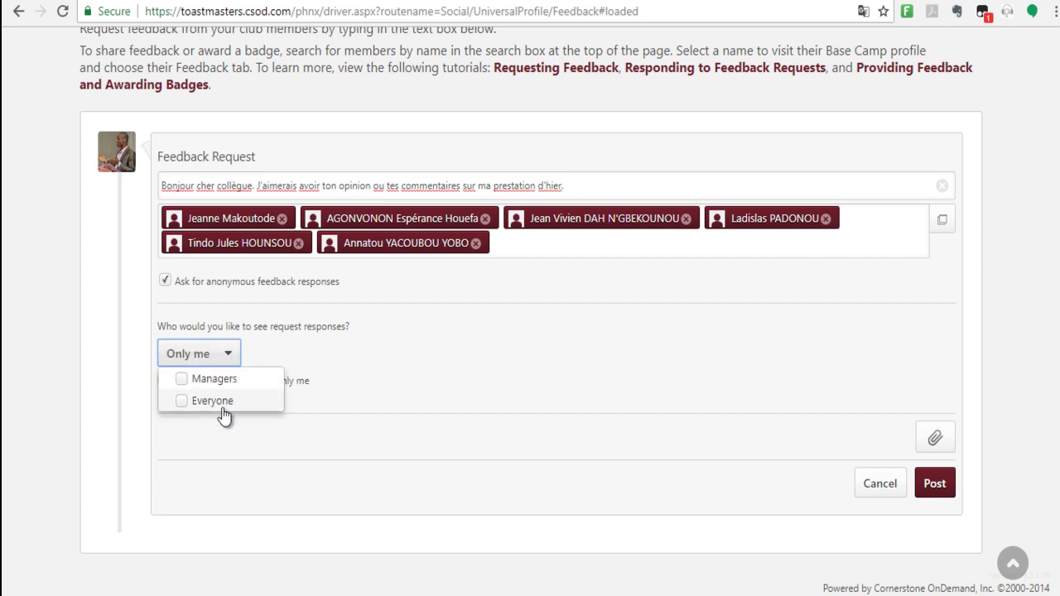
click(181, 379)
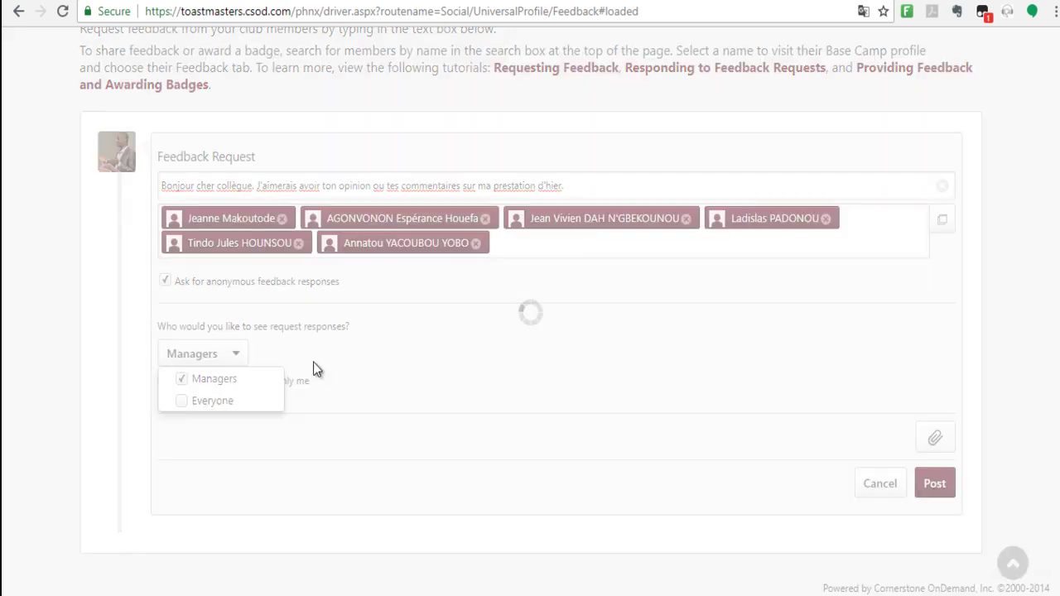
click(345, 366)
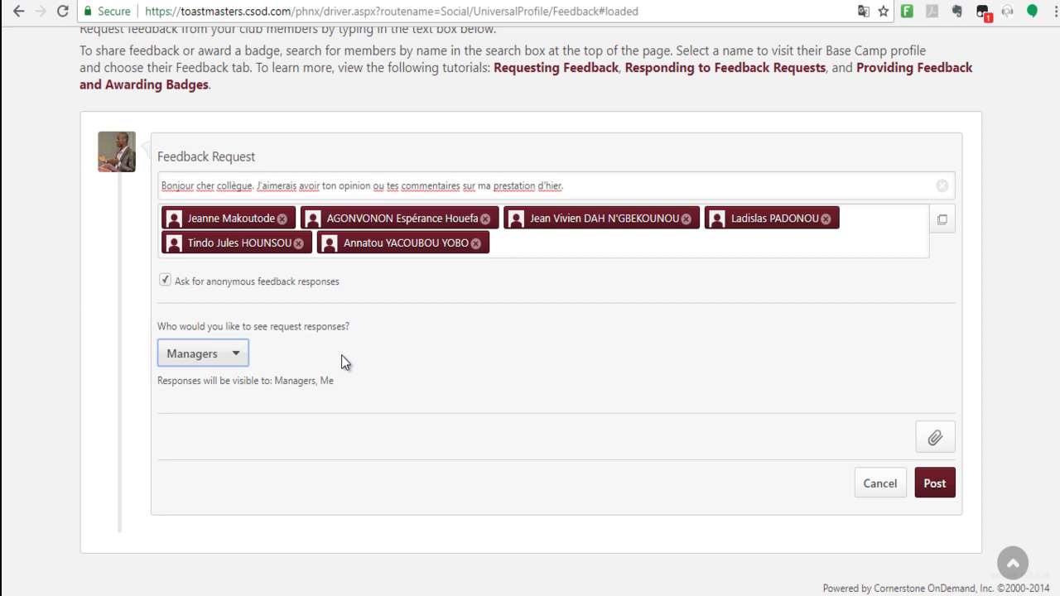
- Remove Managers from the response visibility and make the responses visible to Everyone instead
click(237, 357)
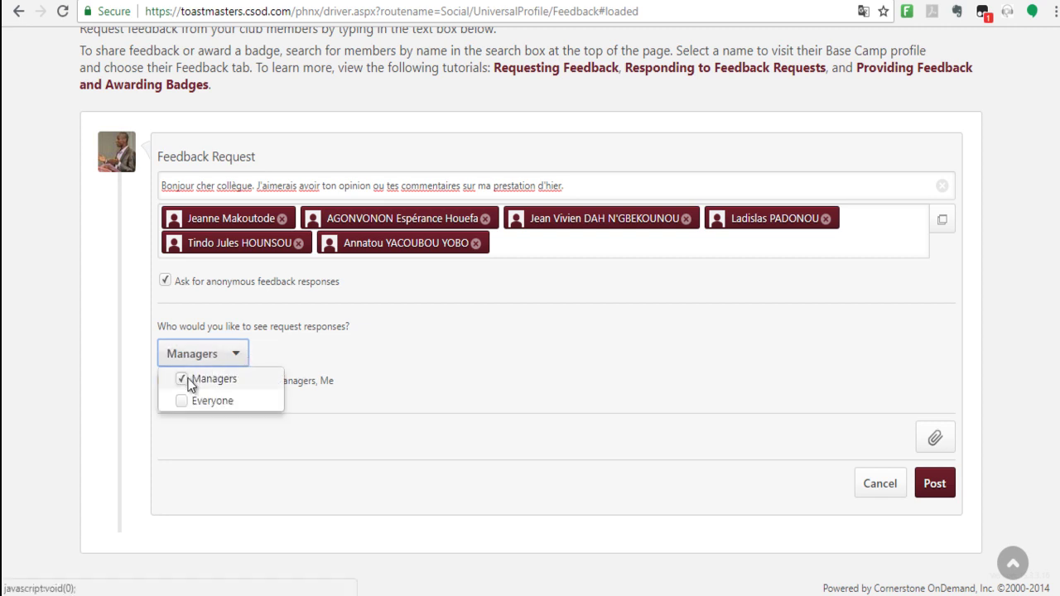
click(185, 380)
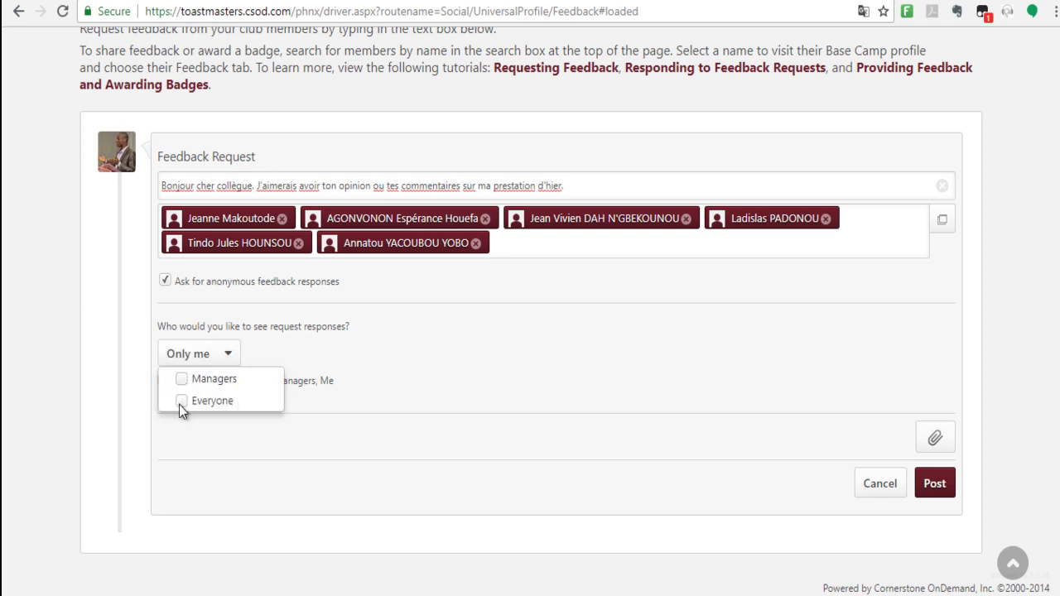
click(182, 403)
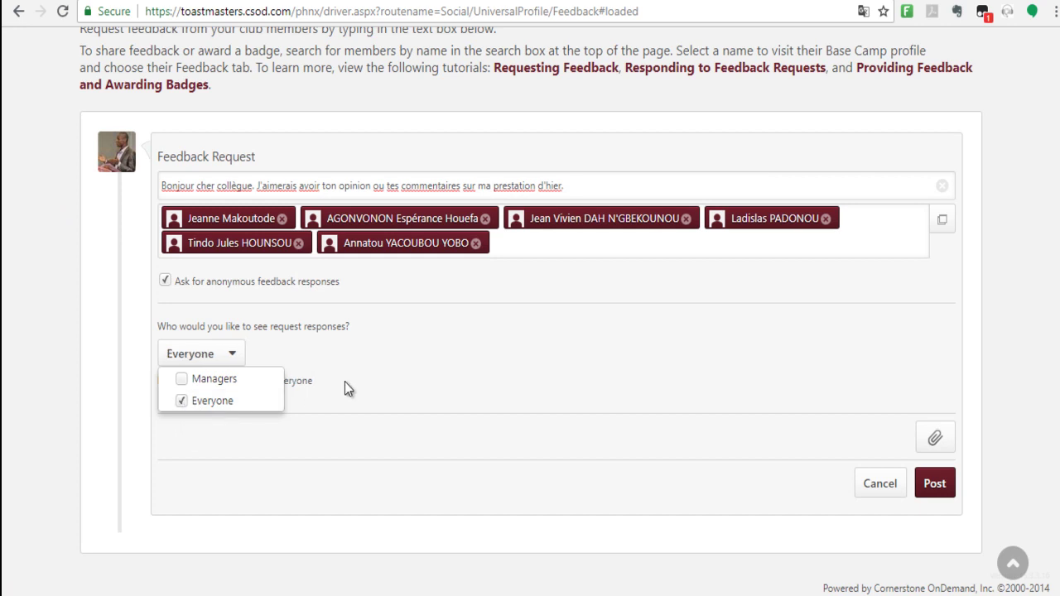
click(371, 364)
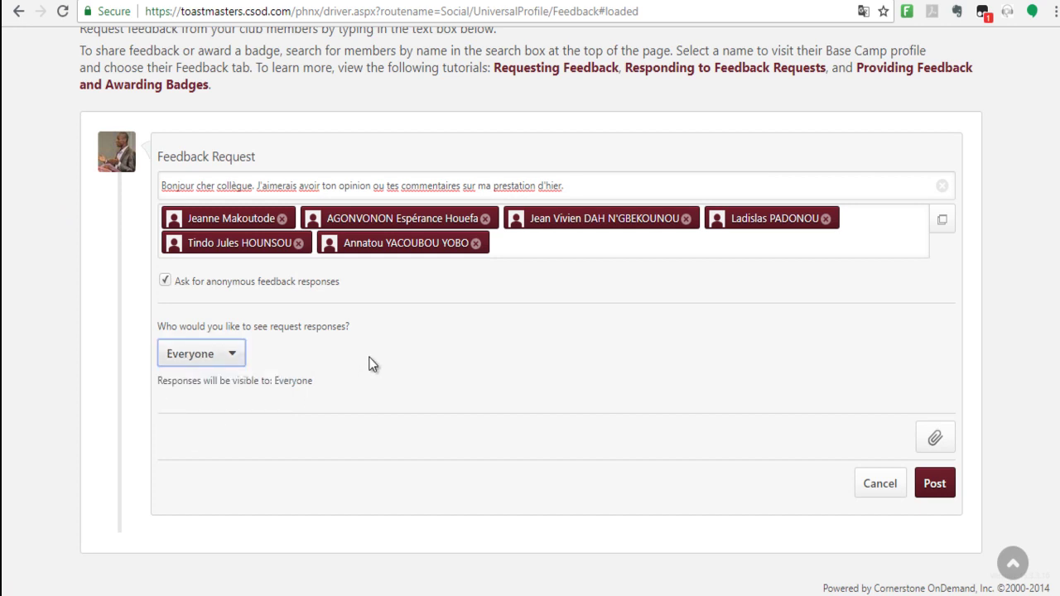
- Remove Everyone from the response visibility so that it is restricted to Only me
click(236, 355)
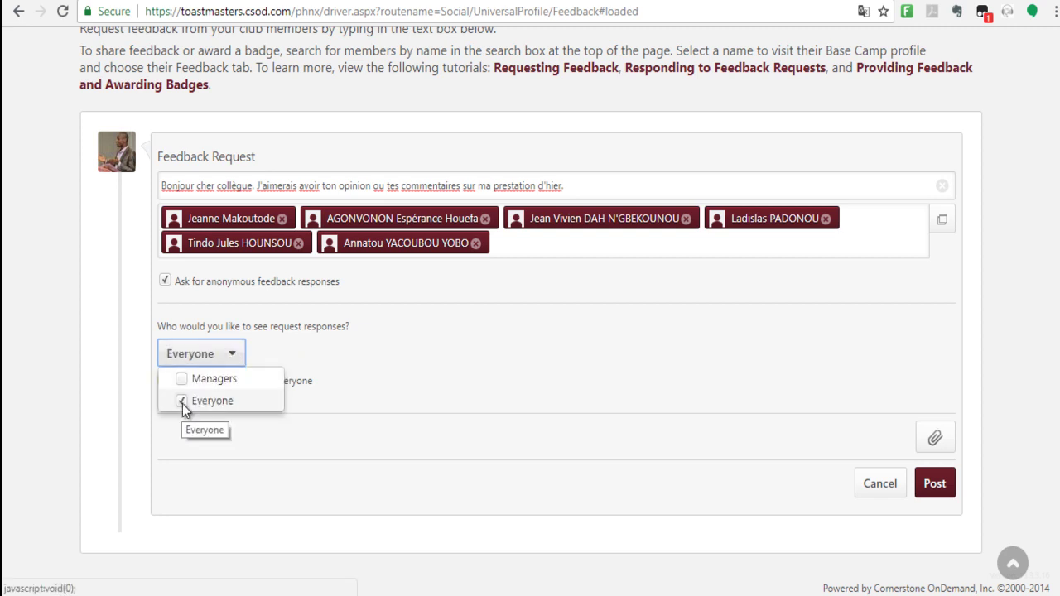
click(184, 404)
click(375, 356)
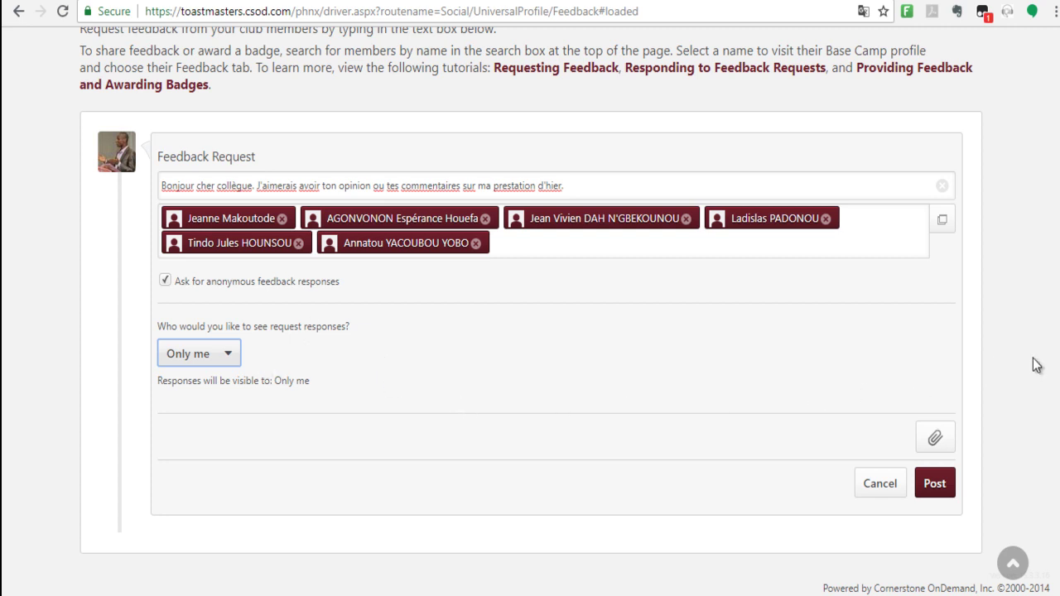
- Open the attachment area of the feedback request and start choosing a file from the computer
scroll(1055, 381, up, 1)
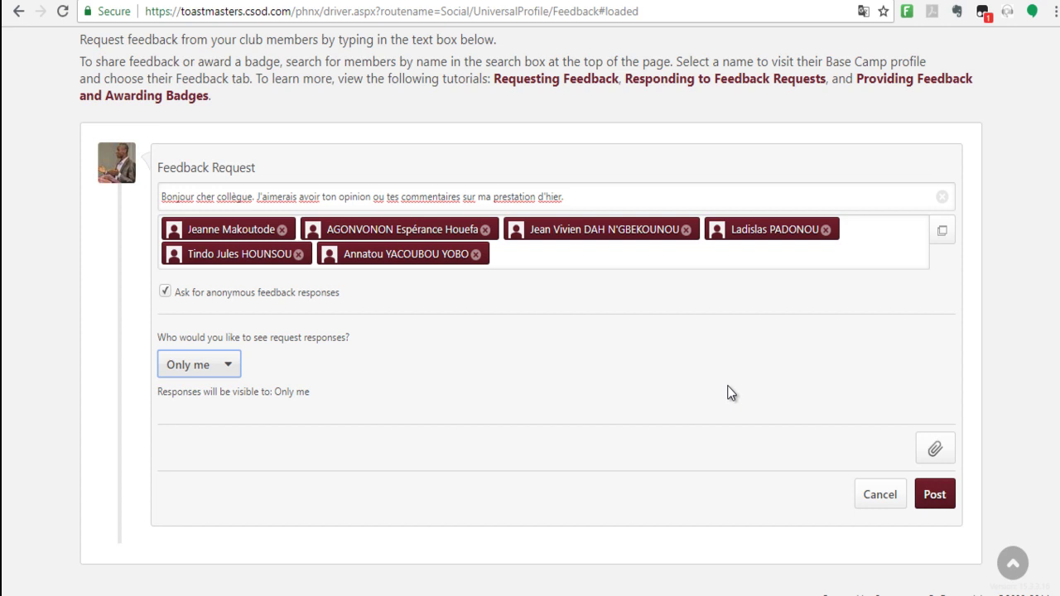
click(933, 452)
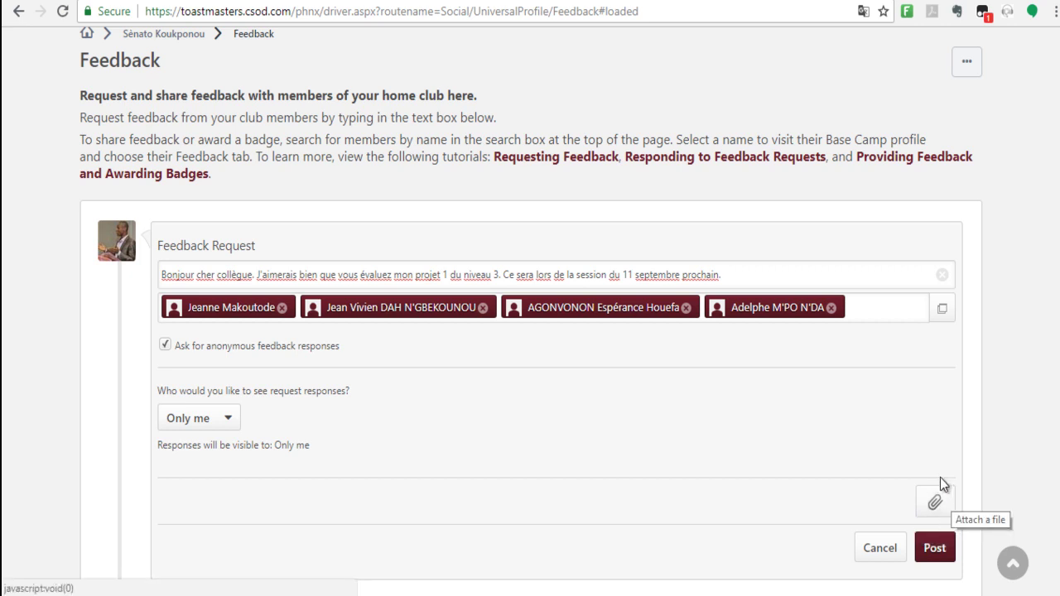
click(929, 517)
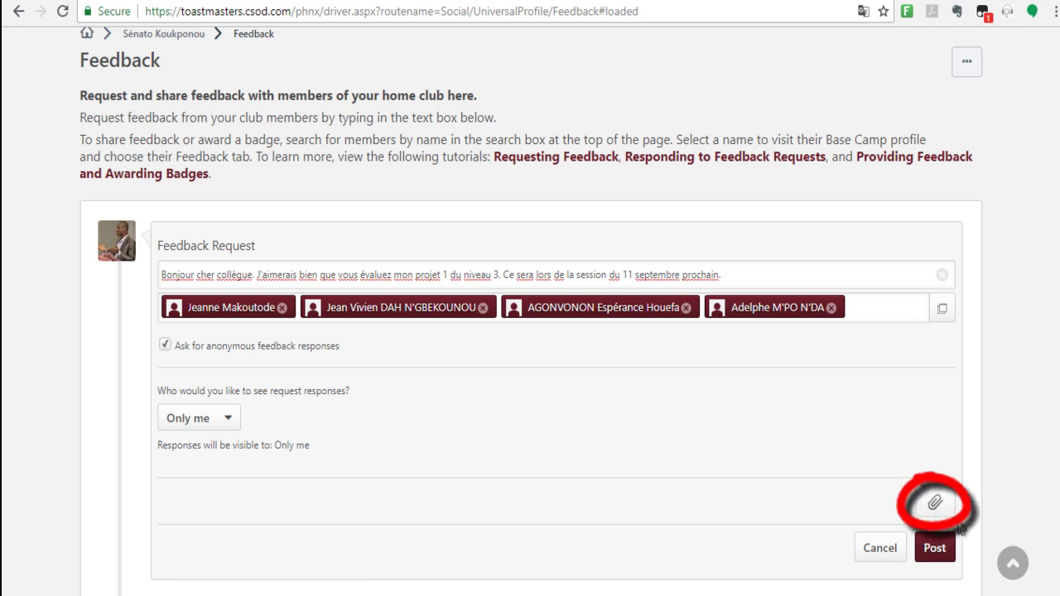
click(935, 507)
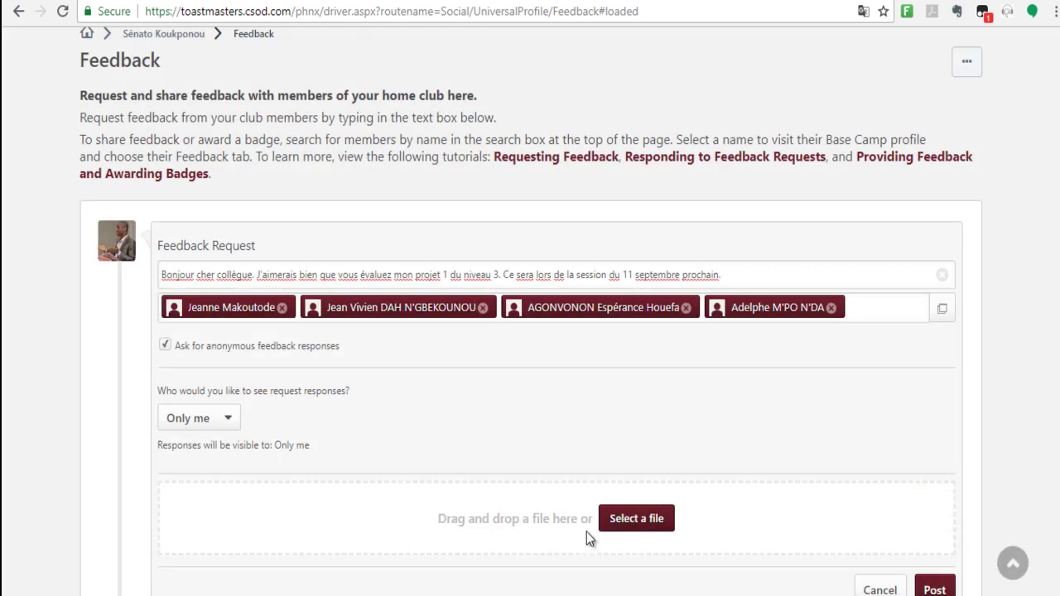
click(636, 523)
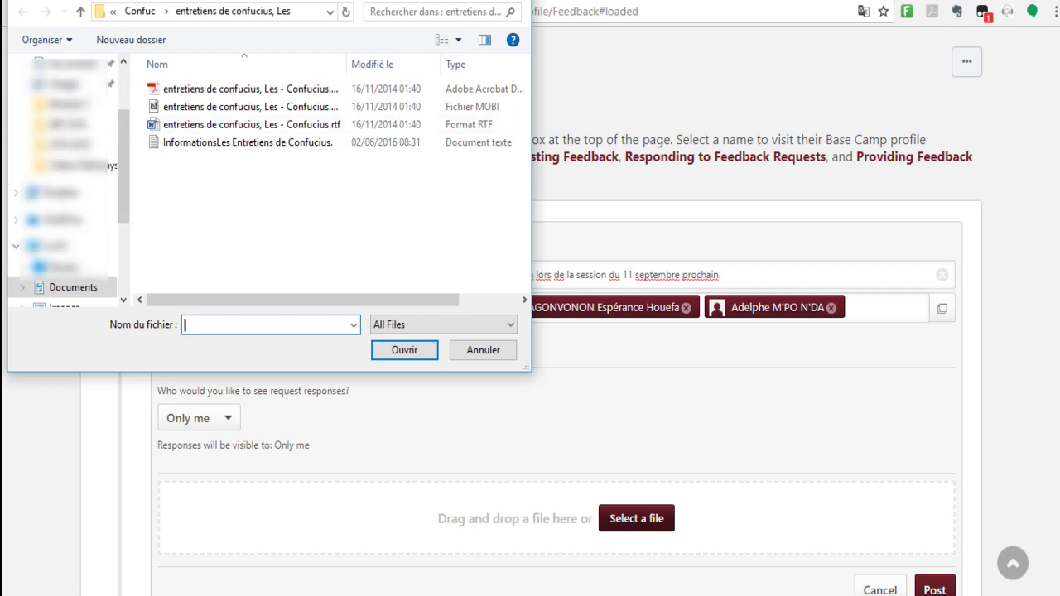
- Attach Evaluation Resource FFE.pdf from the Level 3 folder under HTMC, Mandat 2017-2018, PATHWAYS to the feedback request
drag(124, 148, 129, 120)
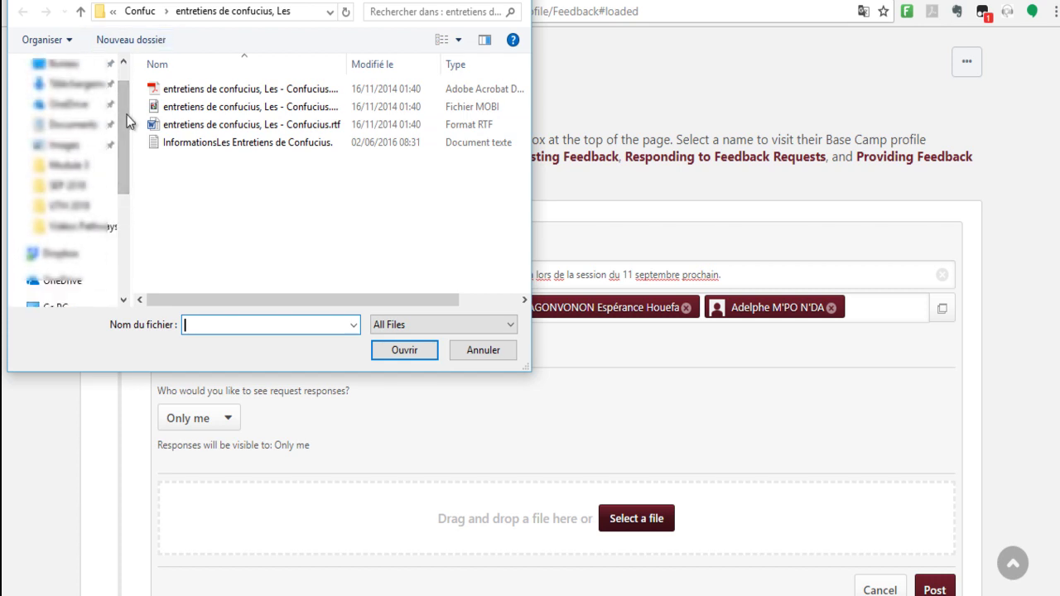
click(95, 235)
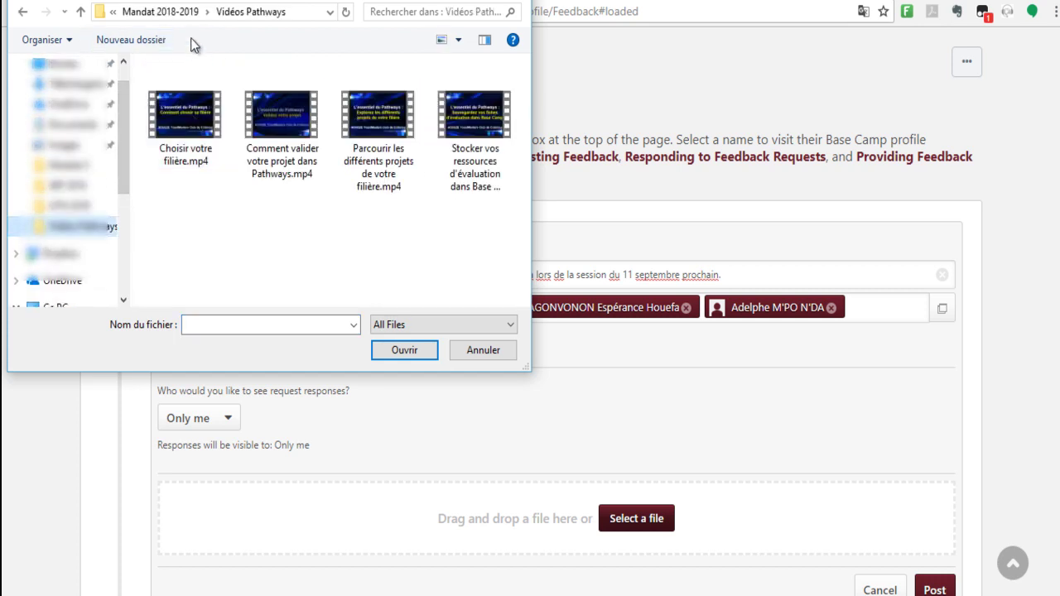
click(190, 13)
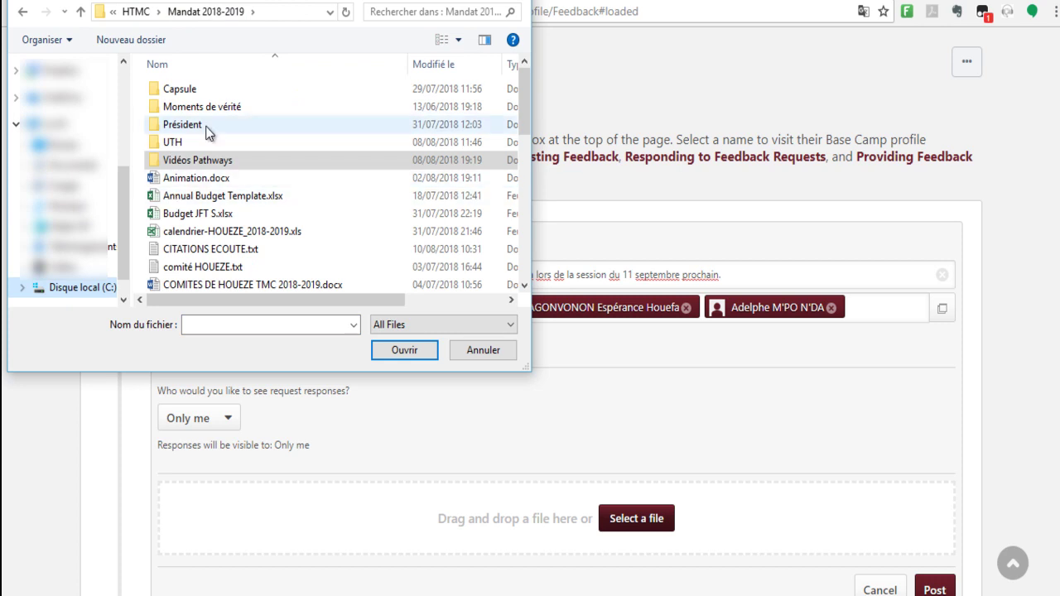
click(137, 13)
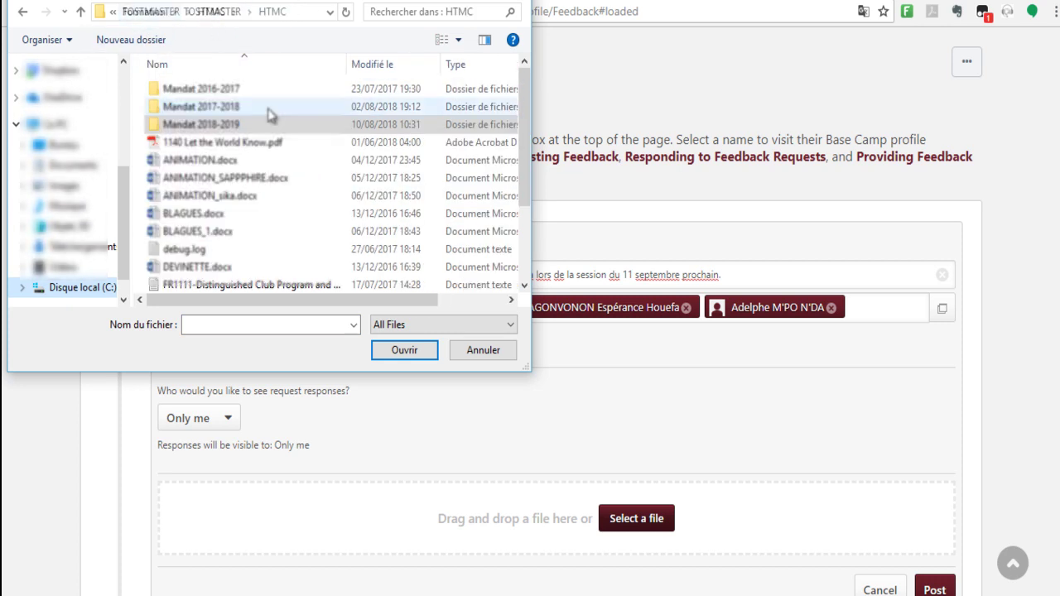
double_click(206, 122)
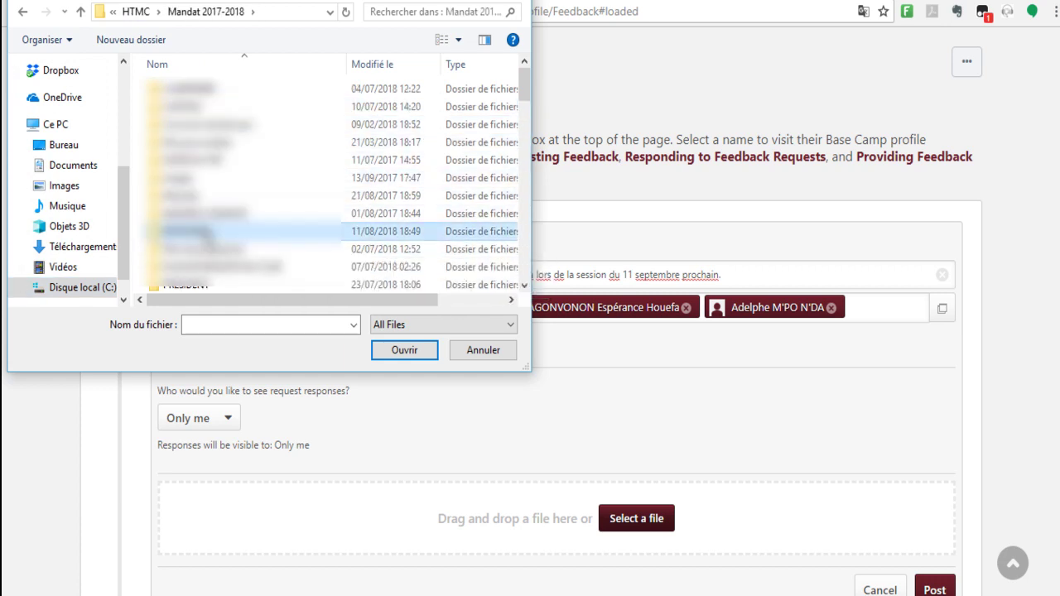
double_click(207, 231)
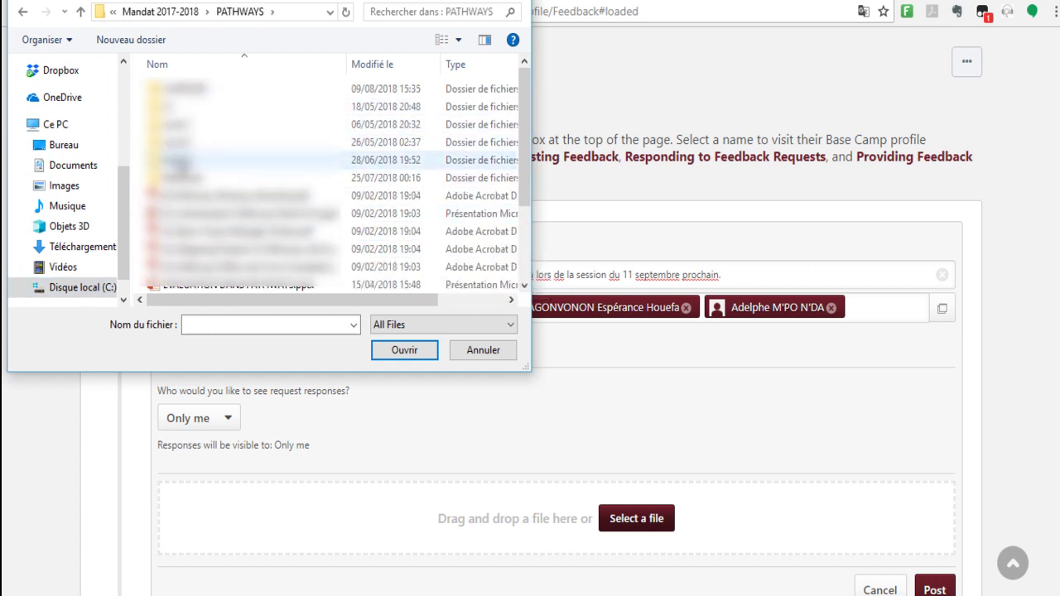
double_click(182, 164)
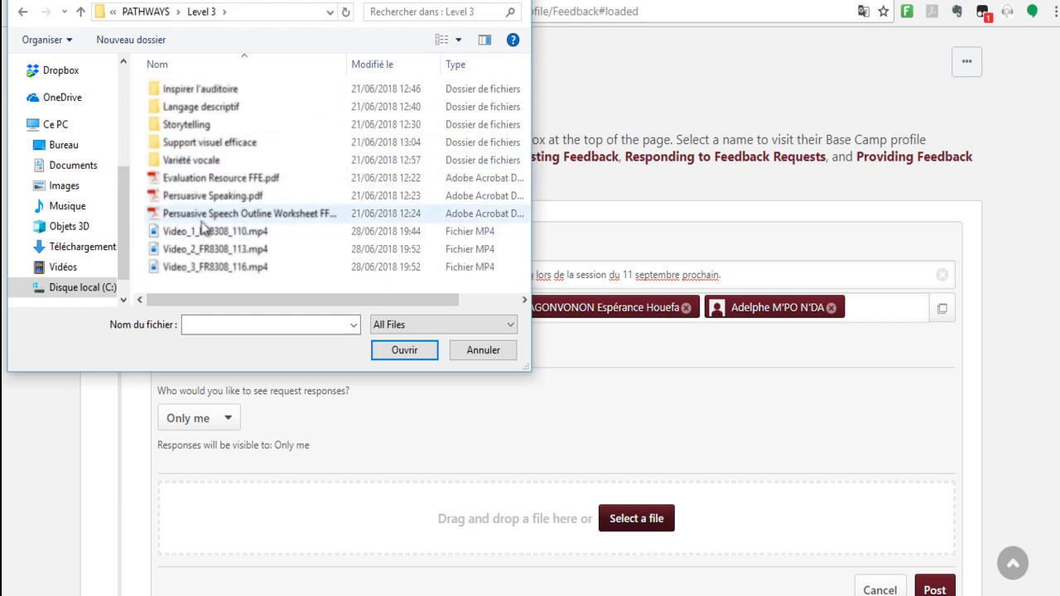
click(207, 181)
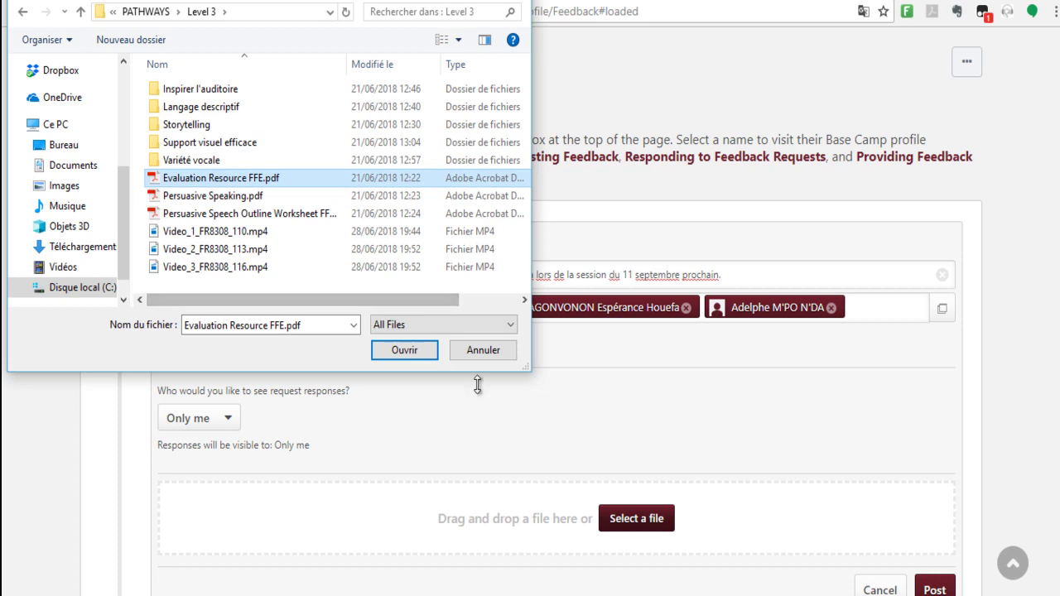
click(404, 350)
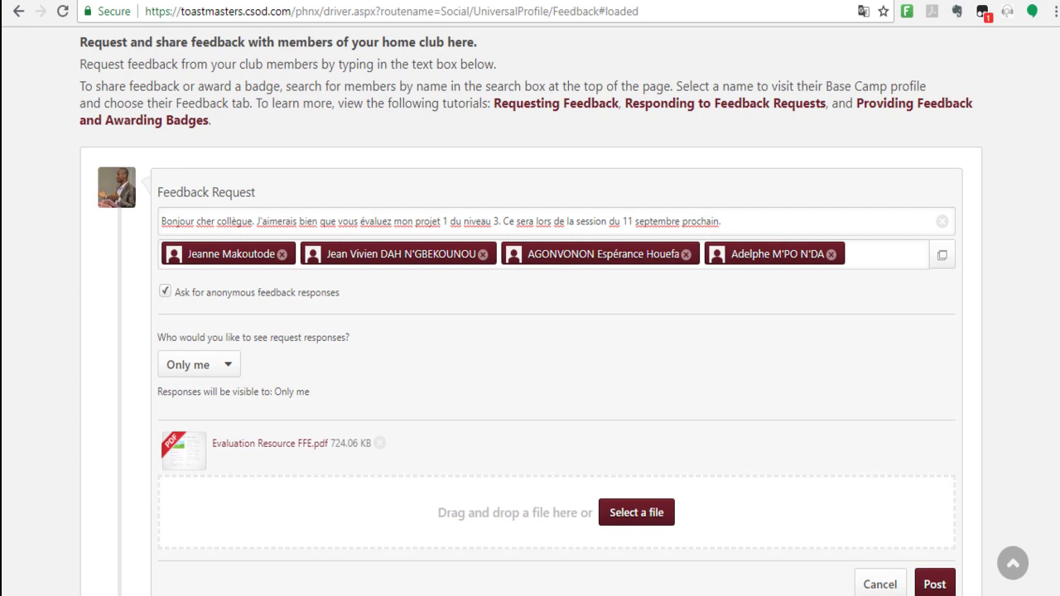
scroll(1025, 367, down, 1)
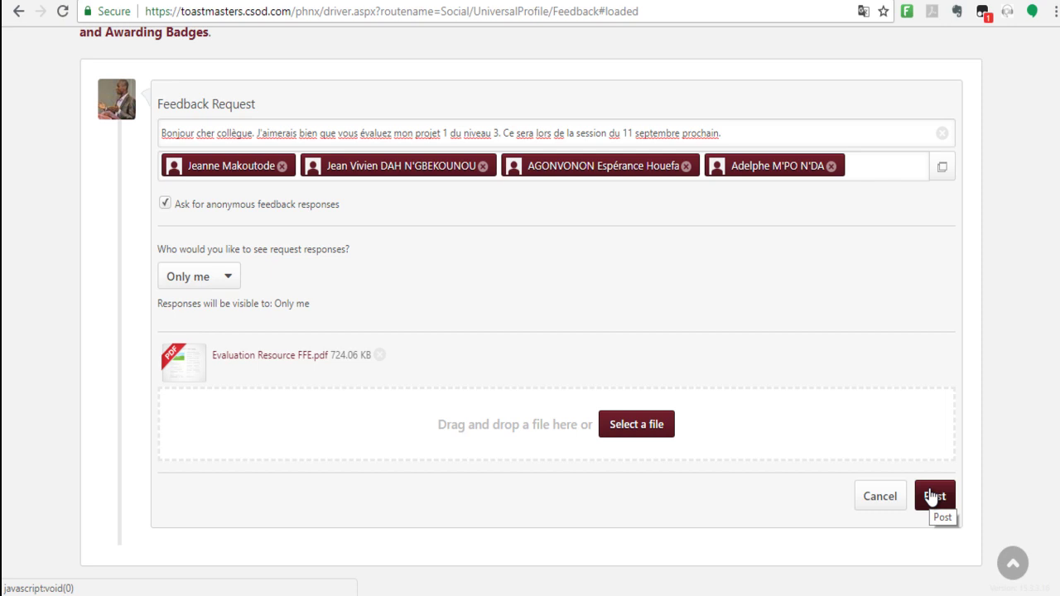
scroll(530, 331, down, 1)
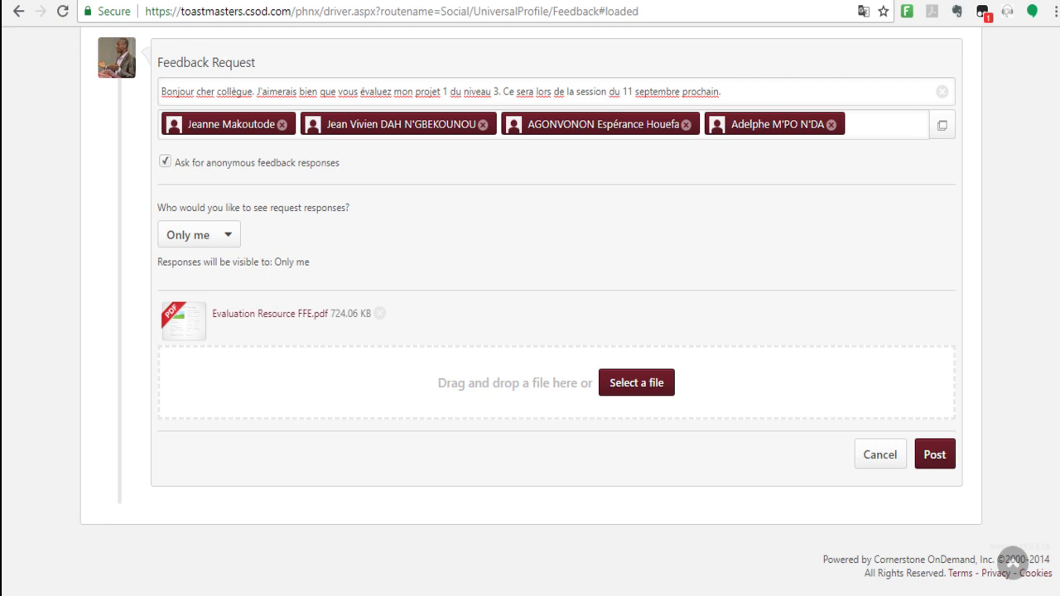
scroll(530, 312, down, 1)
scroll(530, 311, up, 1)
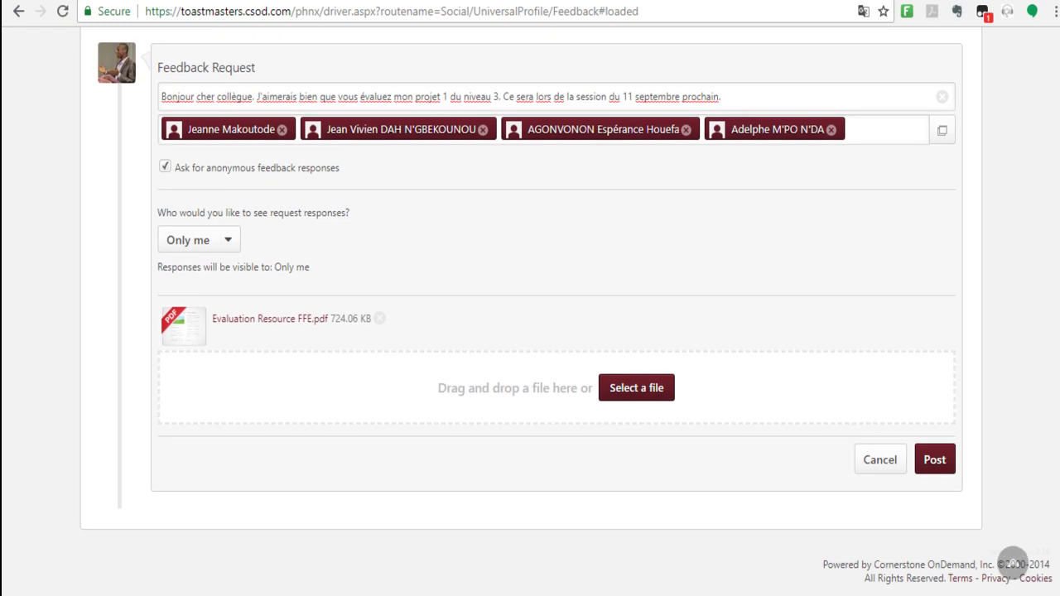